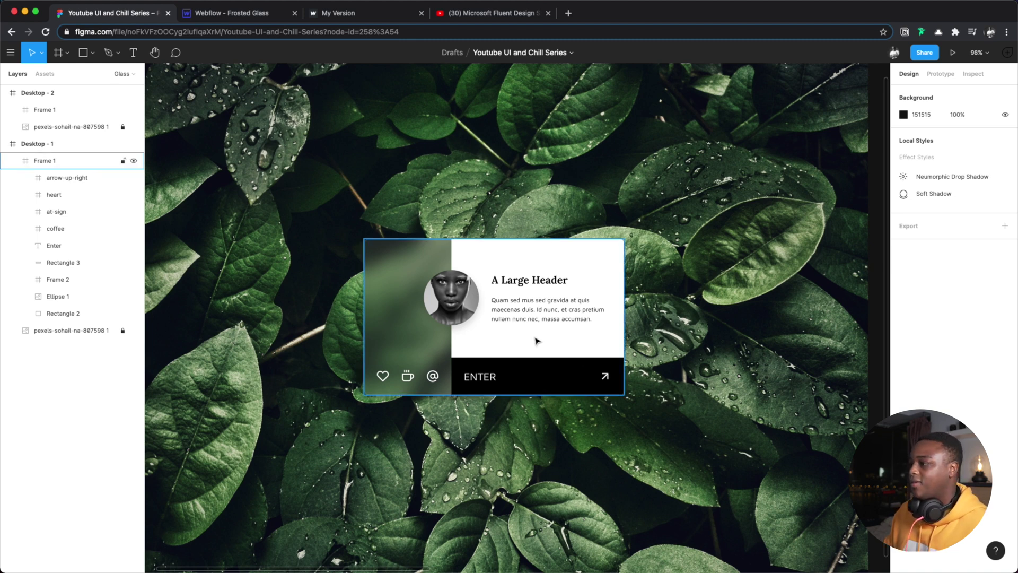
- Draw a 240×240 rectangle beside the card with the R tool
{"action": "scroll", "coordinate": [331, 282], "scroll_direction": "up", "scroll_amount": 5}
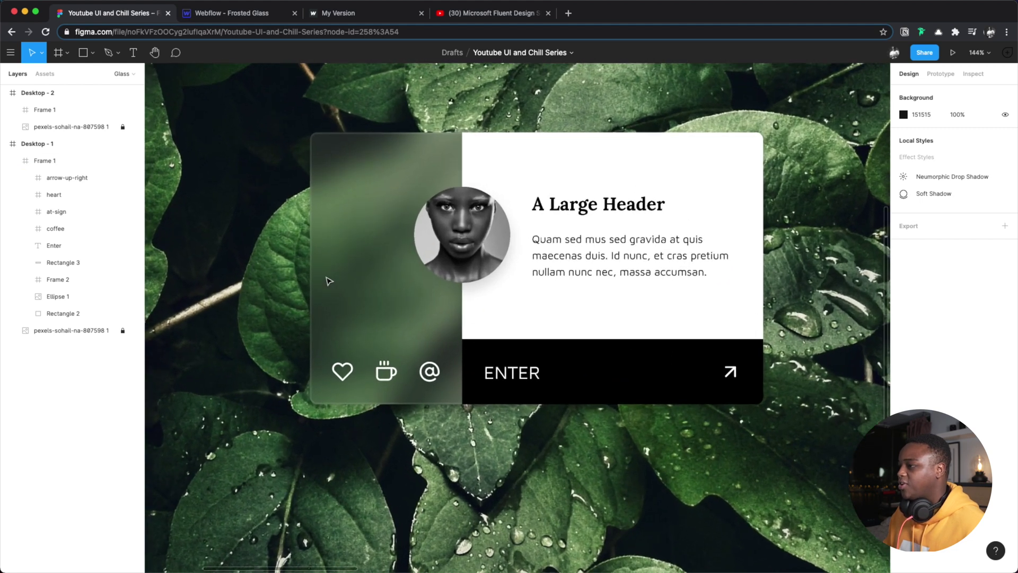
{"action": "scroll", "coordinate": [318, 297], "scroll_direction": "right", "scroll_amount": 5}
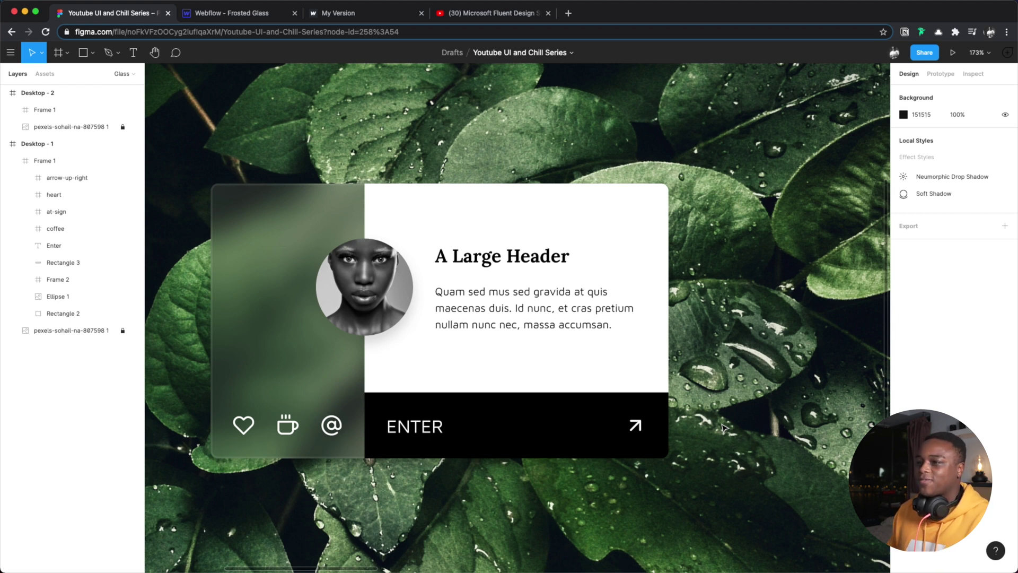
{"action": "scroll", "coordinate": [478, 318], "scroll_direction": "down", "scroll_amount": 2}
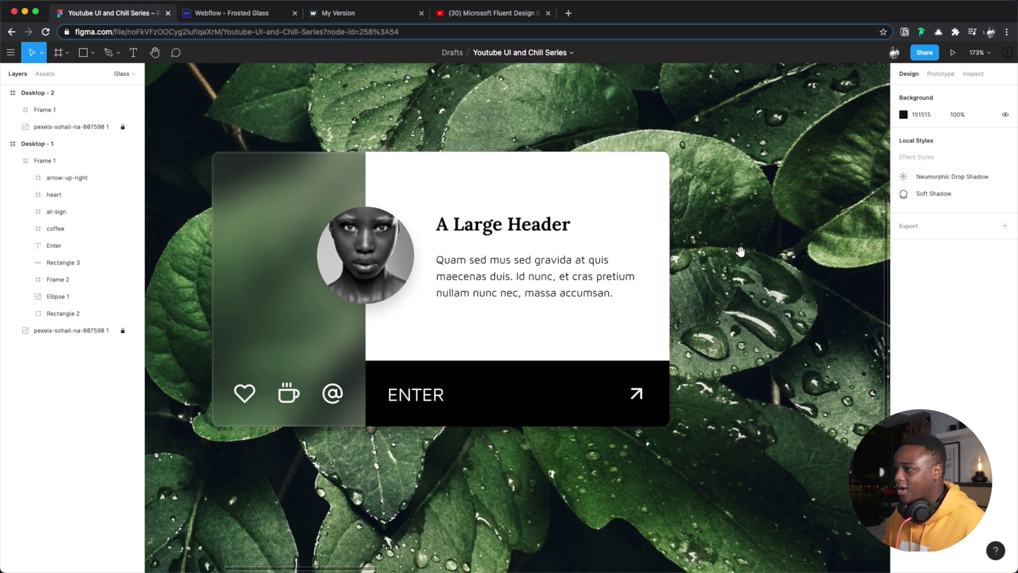
{"action": "scroll", "coordinate": [166, 216], "scroll_direction": "left", "scroll_amount": 2}
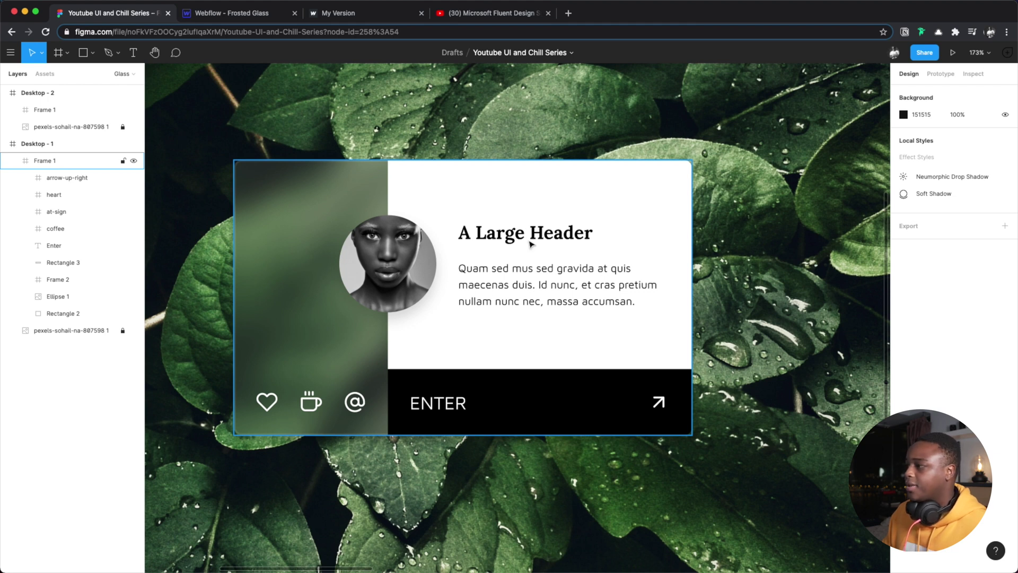
{"action": "scroll", "coordinate": [664, 290], "scroll_direction": "right", "scroll_amount": 5}
{"action": "scroll", "coordinate": [737, 415], "scroll_direction": "left", "scroll_amount": 5}
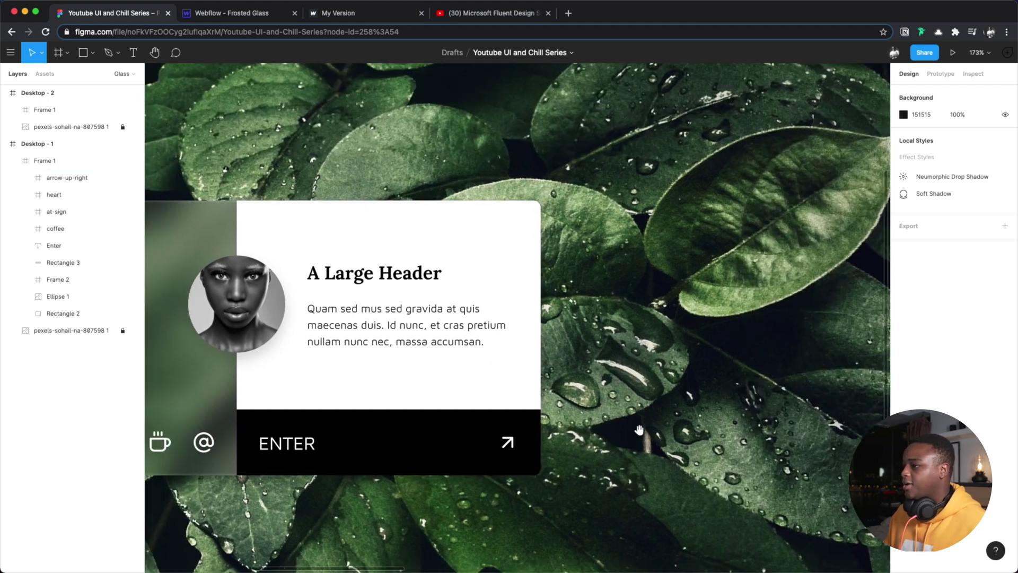
{"action": "left_click", "coordinate": [242, 321]}
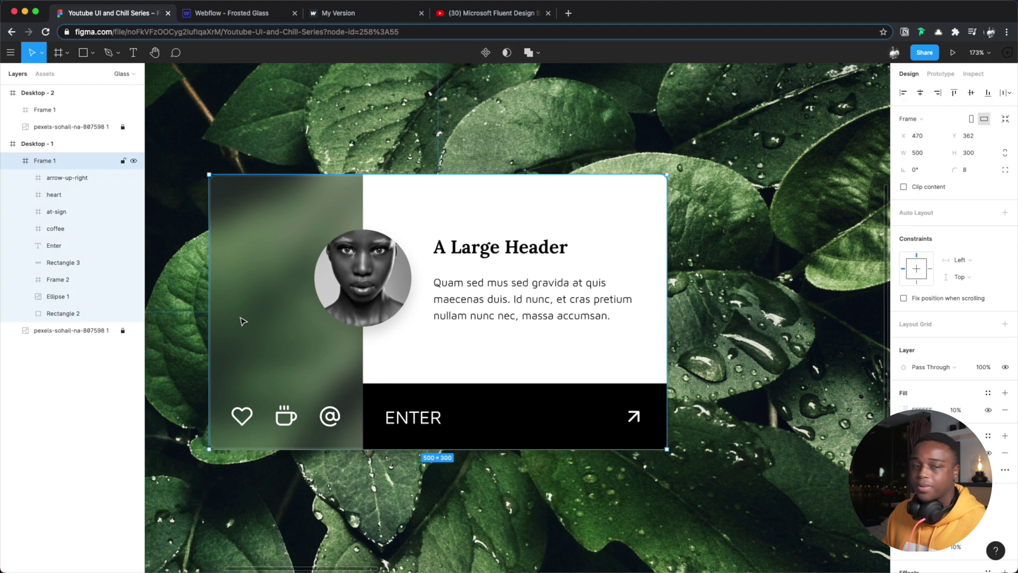
{"action": "left_click", "coordinate": [746, 347]}
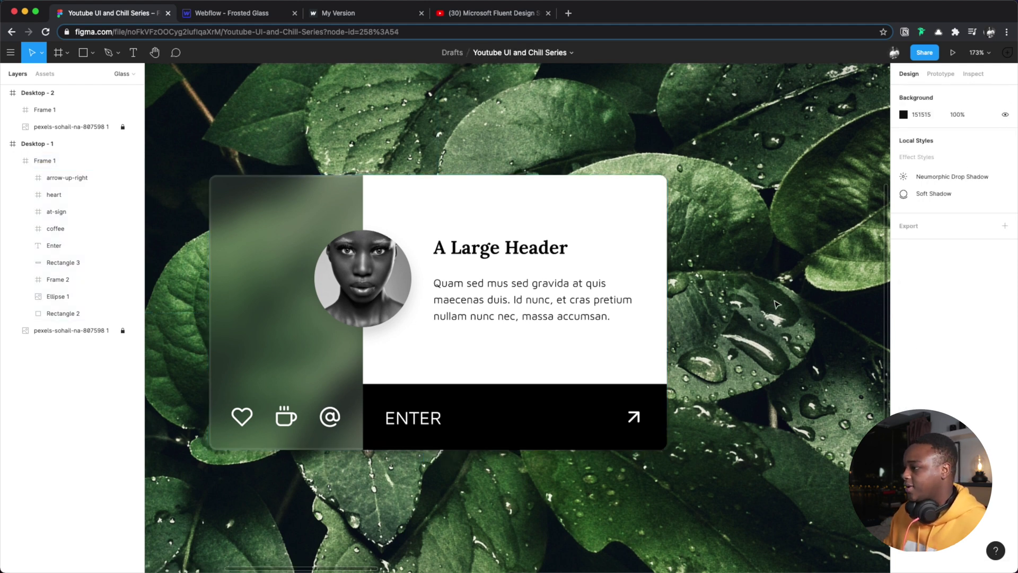
{"action": "scroll", "coordinate": [540, 313], "scroll_direction": "right", "scroll_amount": 5}
{"action": "key", "text": "r"}
{"action": "left_click_drag", "start_coordinate": [487, 155], "coordinate": [707, 375]}
{"action": "left_click_drag", "start_coordinate": [594, 273], "coordinate": [598, 284]}
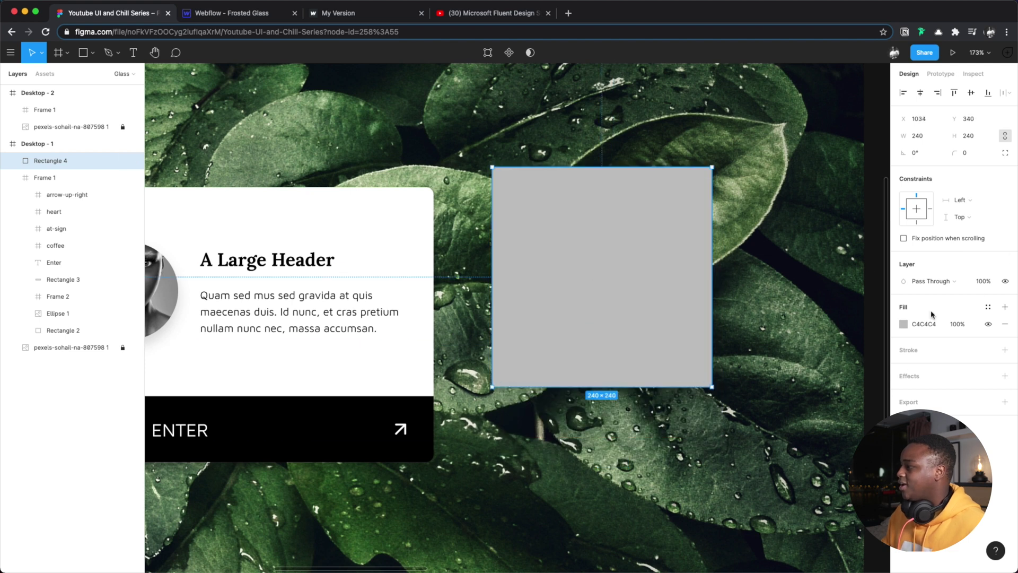
- Fill the square white at 10% opacity
{"action": "left_click", "coordinate": [904, 324]}
{"action": "left_click_drag", "start_coordinate": [889, 342], "coordinate": [693, 254]}
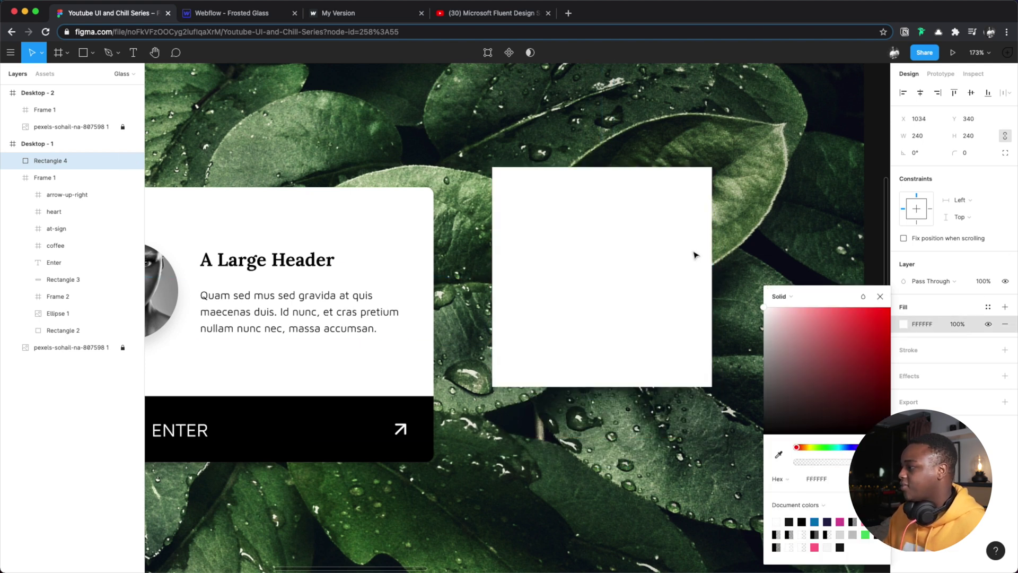
{"action": "left_click", "coordinate": [881, 297]}
{"action": "left_click", "coordinate": [959, 325]}
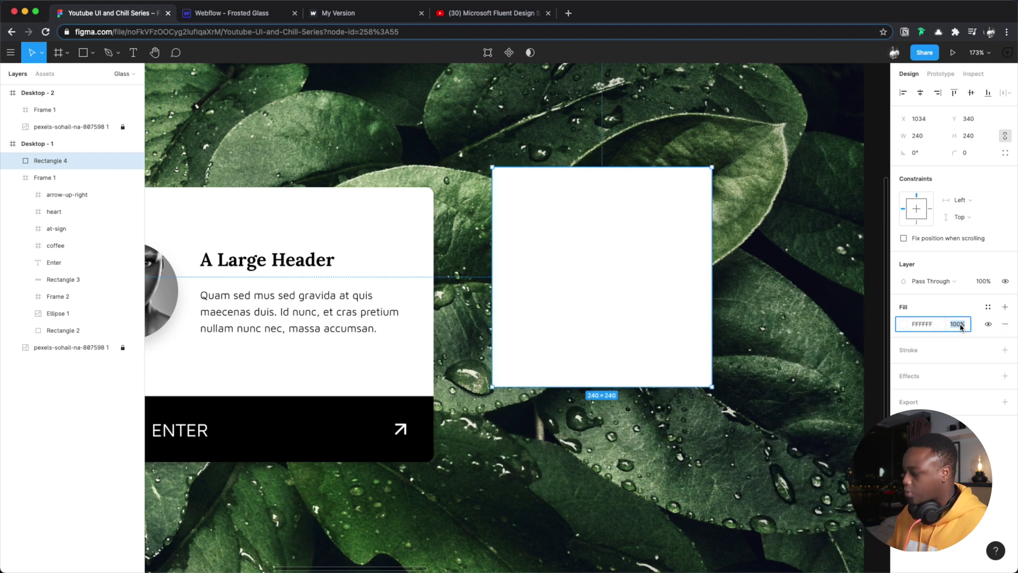
{"action": "type", "text": "20"}
{"action": "key", "text": "Return"}
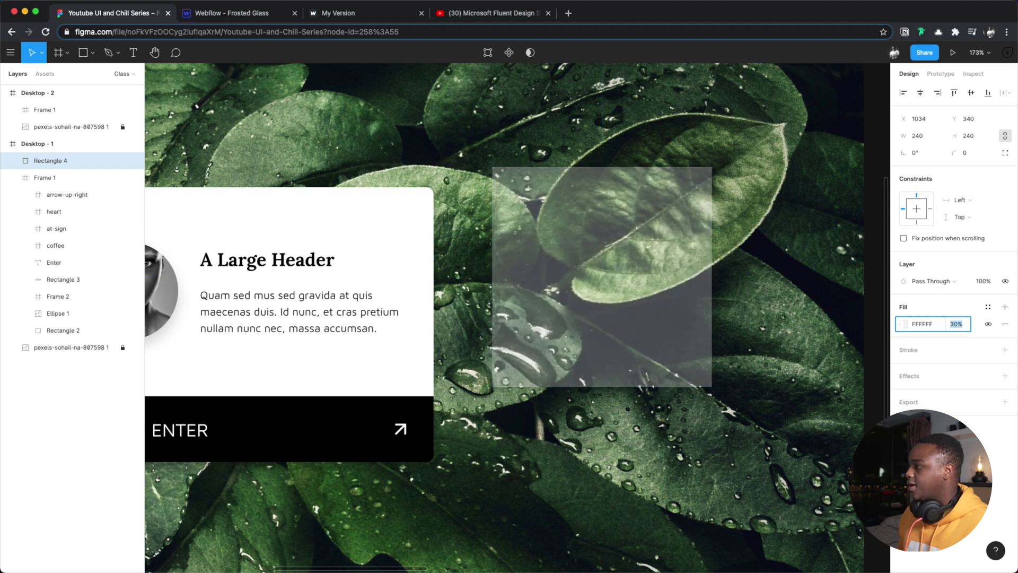
{"action": "type", "text": "10"}
{"action": "key", "text": "Return"}
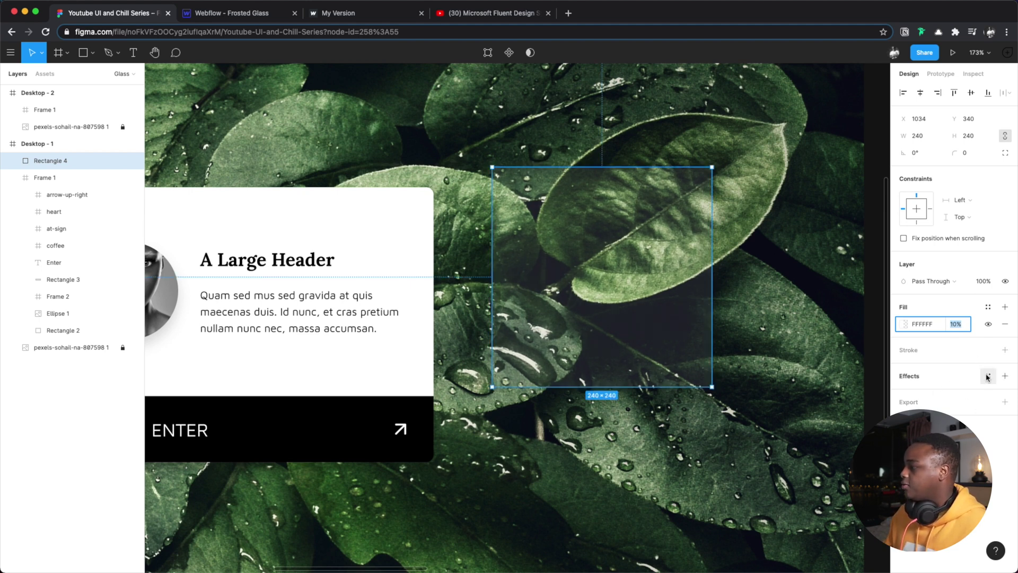
- Add a Background blur effect to the square and raise its blur amount
{"action": "left_click", "coordinate": [935, 377]}
{"action": "left_click", "coordinate": [936, 393]}
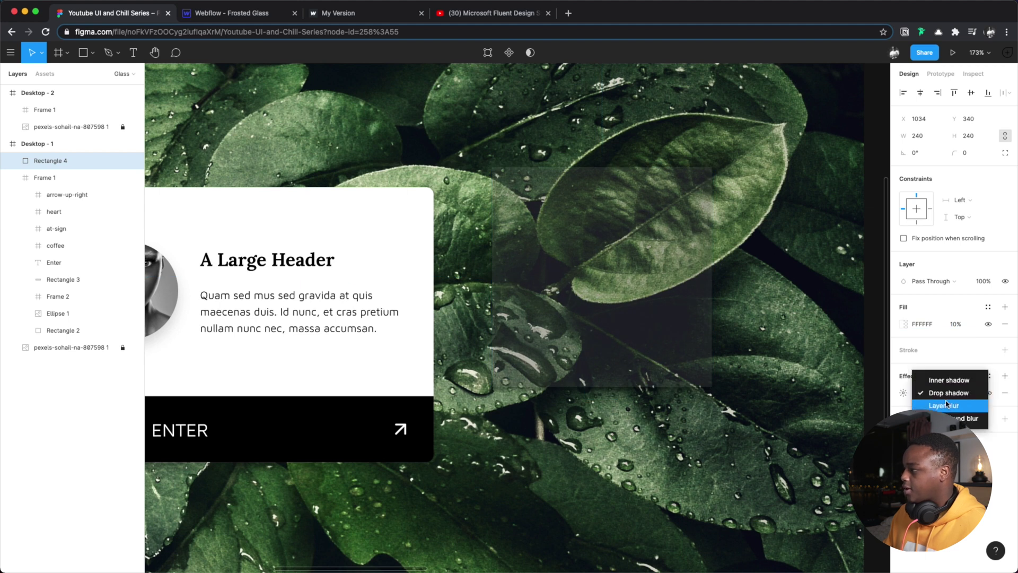
{"action": "left_click", "coordinate": [965, 418]}
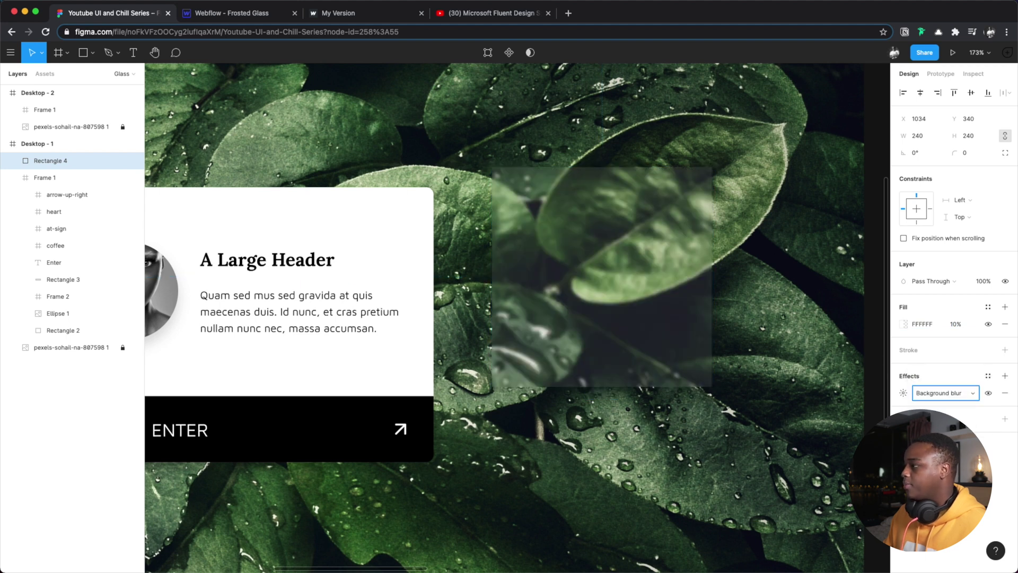
{"action": "left_click", "coordinate": [902, 393]}
{"action": "left_click", "coordinate": [785, 414]}
{"action": "type", "text": "20"}
{"action": "key", "text": "Return"}
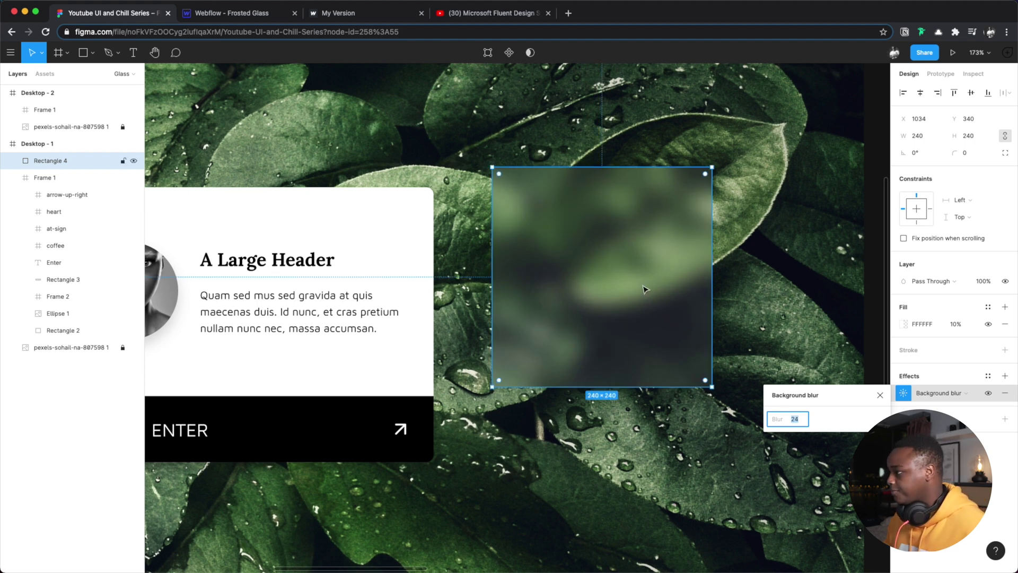
{"action": "key", "text": "Escape"}
- Round the square's corners to radius 16 and reposition it beside the card
{"action": "left_click_drag", "start_coordinate": [641, 299], "coordinate": [663, 292]}
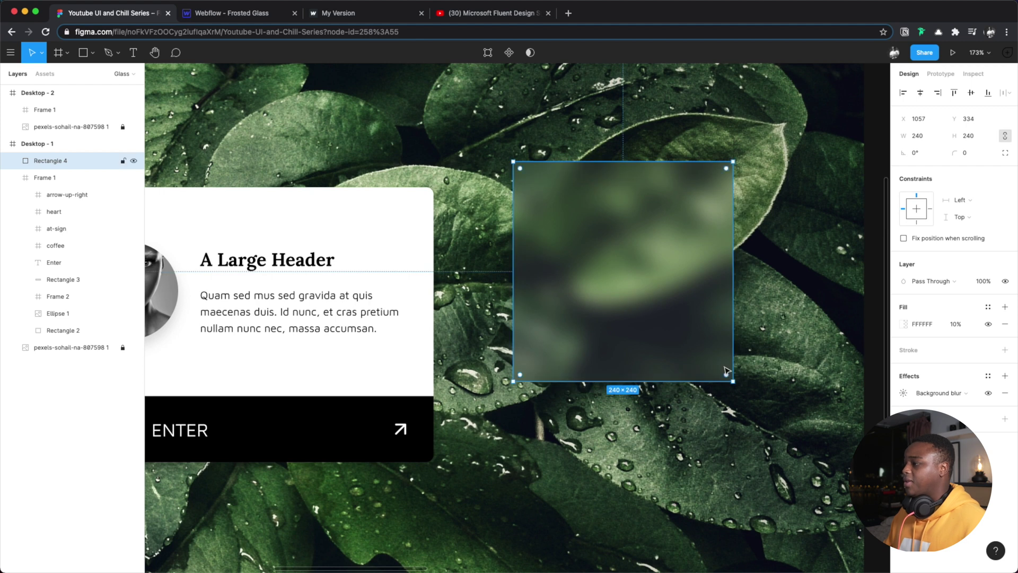
{"action": "key", "text": "Escape"}
{"action": "left_click", "coordinate": [709, 194]}
{"action": "mouse_move", "coordinate": [727, 168]}
{"action": "left_mouse_down"}
{"action": "mouse_move", "coordinate": [715, 189]}
{"action": "mouse_move", "coordinate": [725, 186]}
{"action": "left_mouse_up"}
{"action": "key", "text": "Escape"}
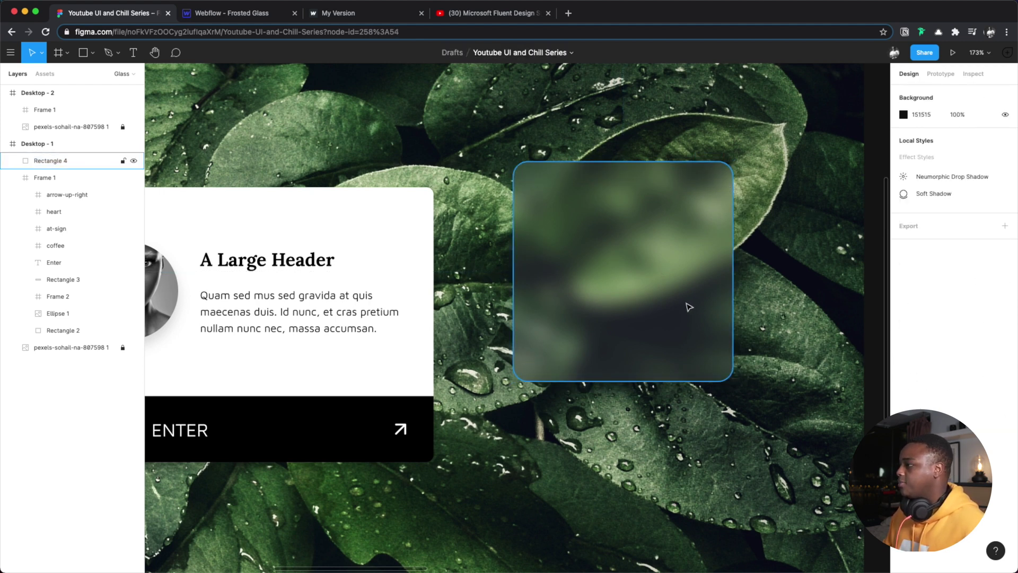
{"action": "left_click_drag", "start_coordinate": [686, 304], "coordinate": [653, 250]}
{"action": "key", "text": "Escape"}
{"action": "left_click", "coordinate": [570, 239]}
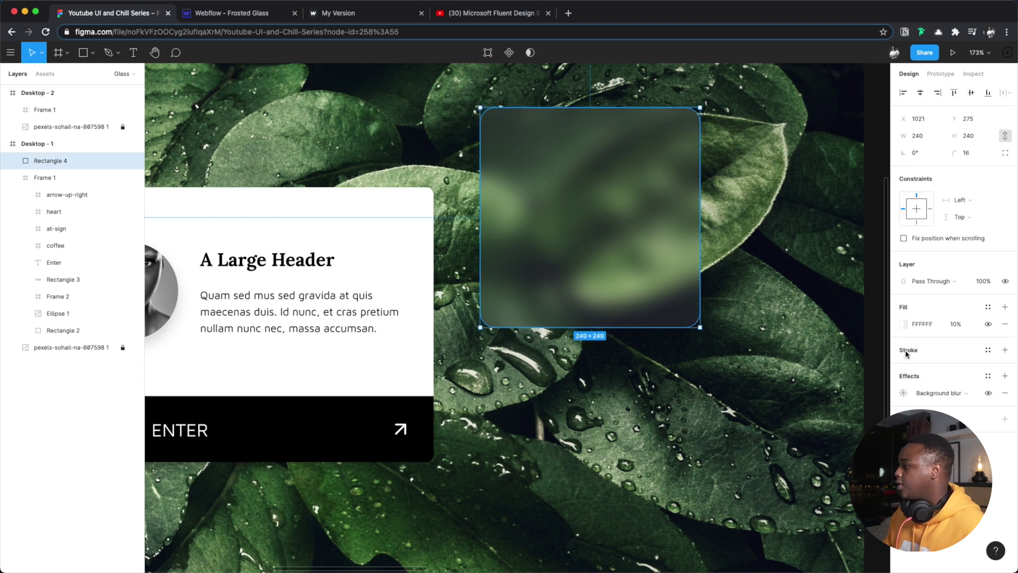
- Give the frosted square a 2 px white stroke at 10% opacity
{"action": "left_click", "coordinate": [988, 350]}
{"action": "left_click", "coordinate": [1004, 351]}
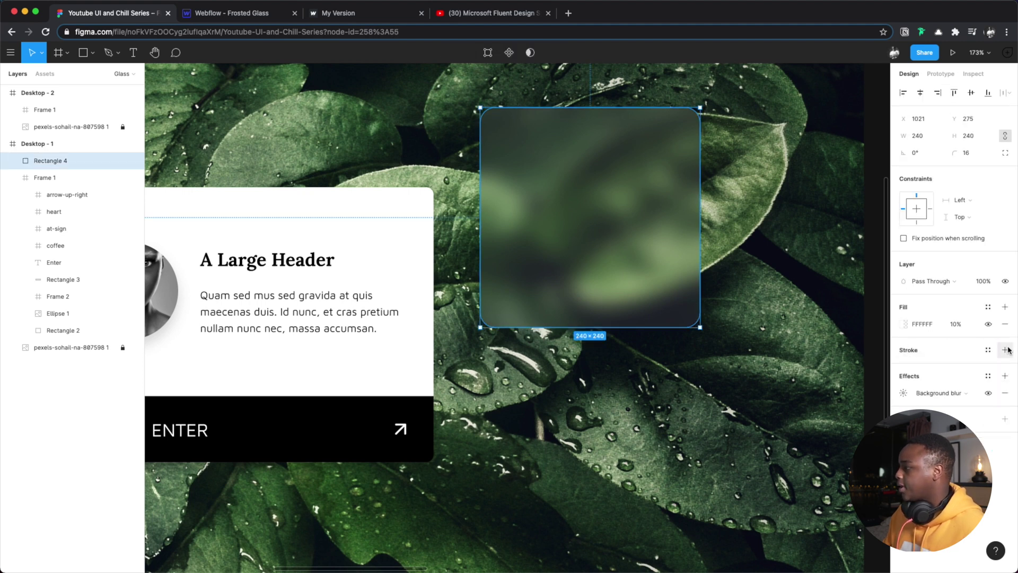
{"action": "left_click", "coordinate": [1005, 349]}
{"action": "left_click", "coordinate": [903, 367]}
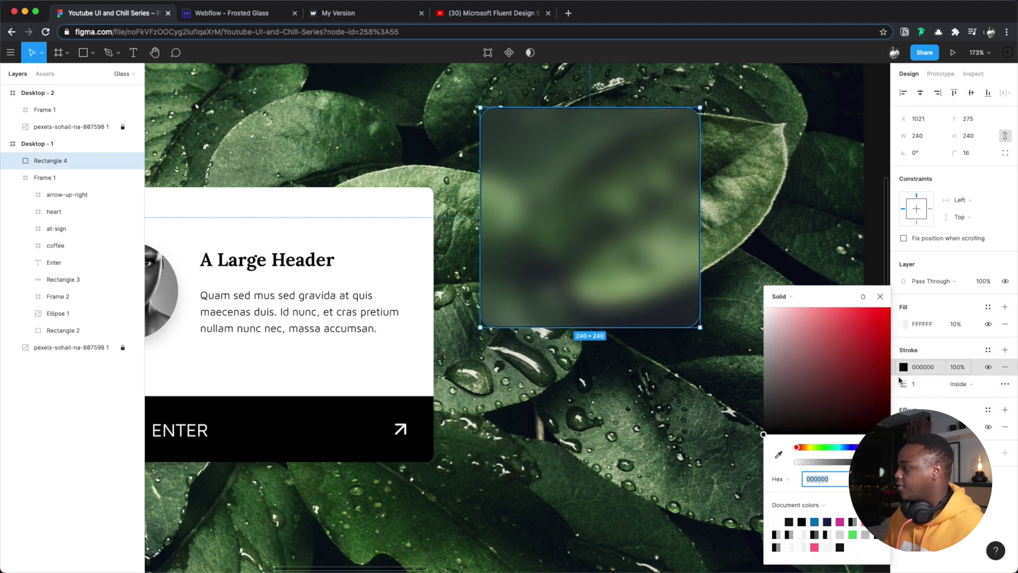
{"action": "left_click_drag", "start_coordinate": [806, 395], "coordinate": [764, 306]}
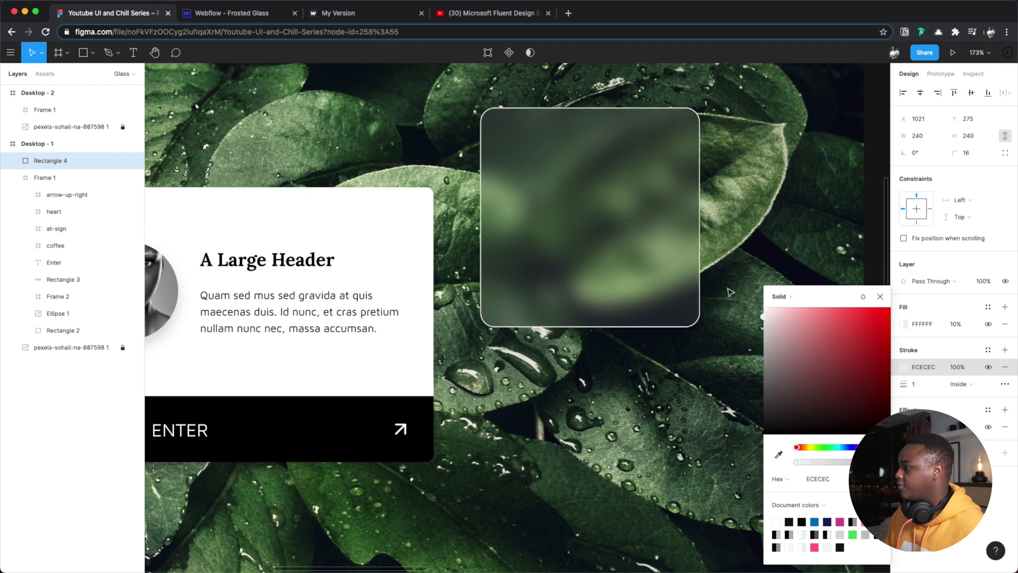
{"action": "left_click", "coordinate": [931, 384]}
{"action": "type", "text": "2"}
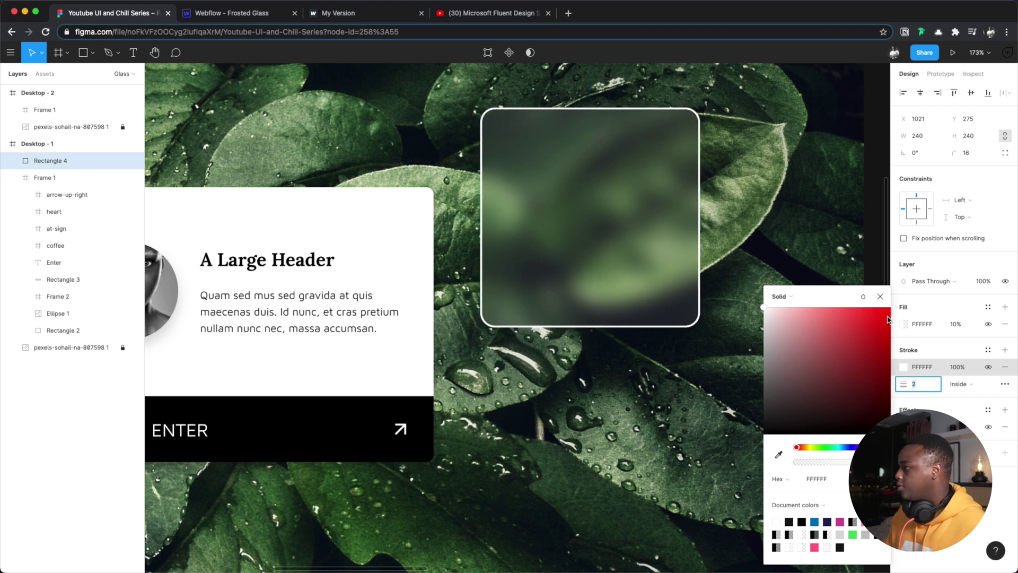
{"action": "left_click", "coordinate": [880, 296]}
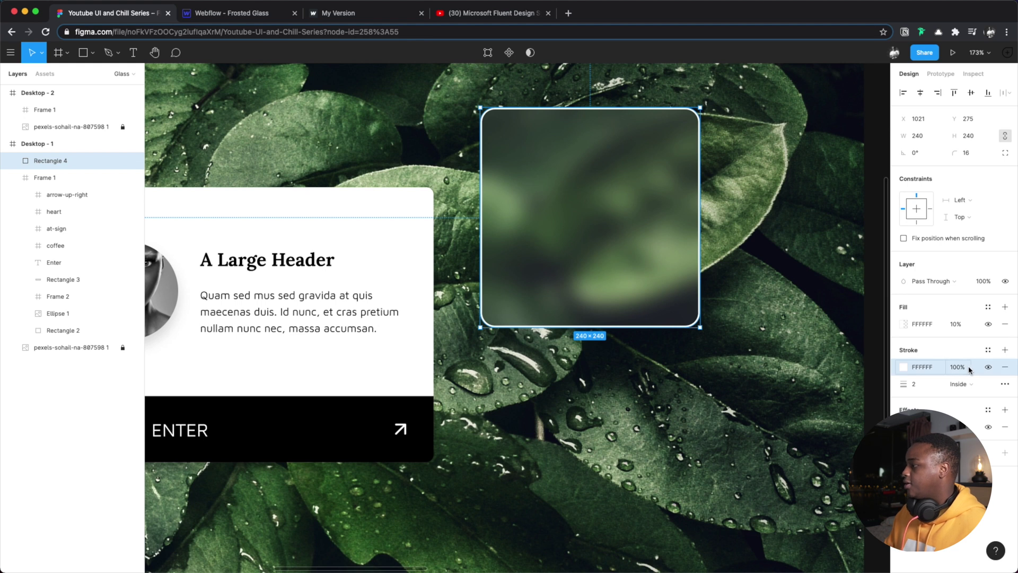
{"action": "left_click", "coordinate": [968, 369]}
{"action": "type", "text": "10"}
{"action": "key", "text": "Return"}
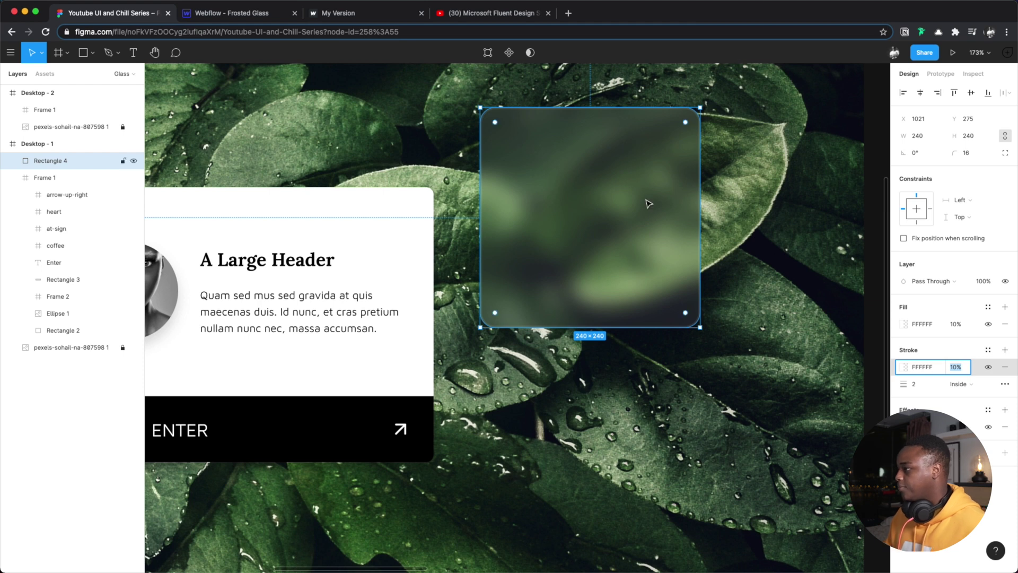
{"action": "left_click", "coordinate": [753, 398]}
- Move the square onto the guides and make its border a diagonal linear gradient
{"action": "left_click_drag", "start_coordinate": [681, 254], "coordinate": [663, 316]}
{"action": "left_click", "coordinate": [755, 442]}
{"action": "left_click_drag", "start_coordinate": [643, 368], "coordinate": [625, 416]}
{"action": "left_click", "coordinate": [904, 366]}
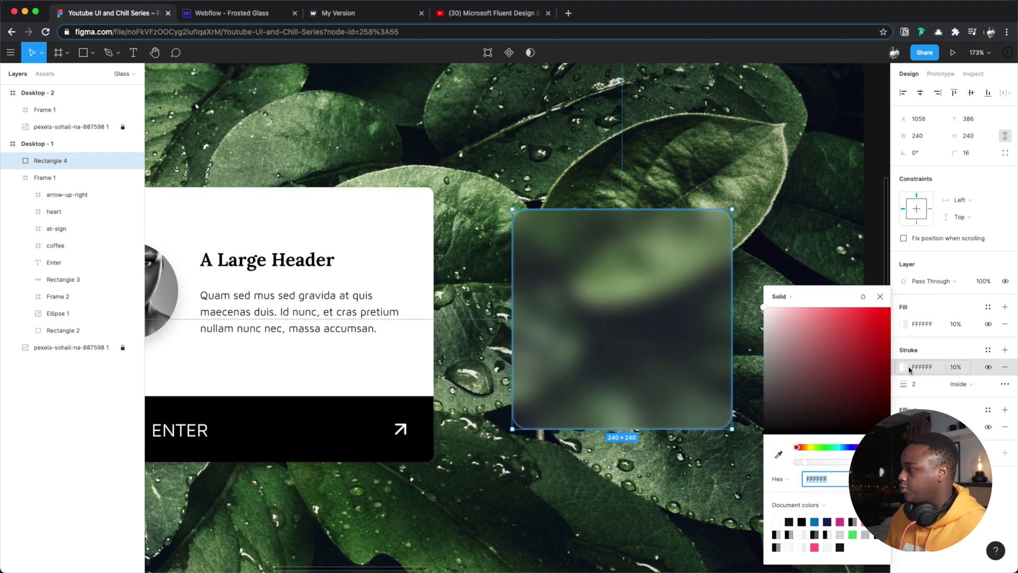
{"action": "left_click", "coordinate": [781, 297]}
{"action": "left_click", "coordinate": [790, 306]}
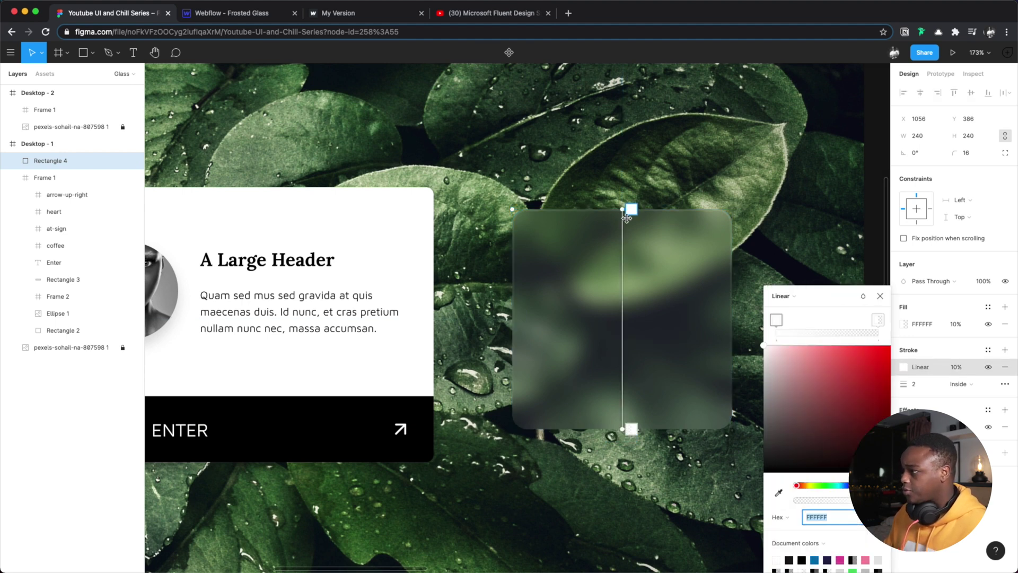
{"action": "left_click_drag", "start_coordinate": [627, 218], "coordinate": [490, 171]}
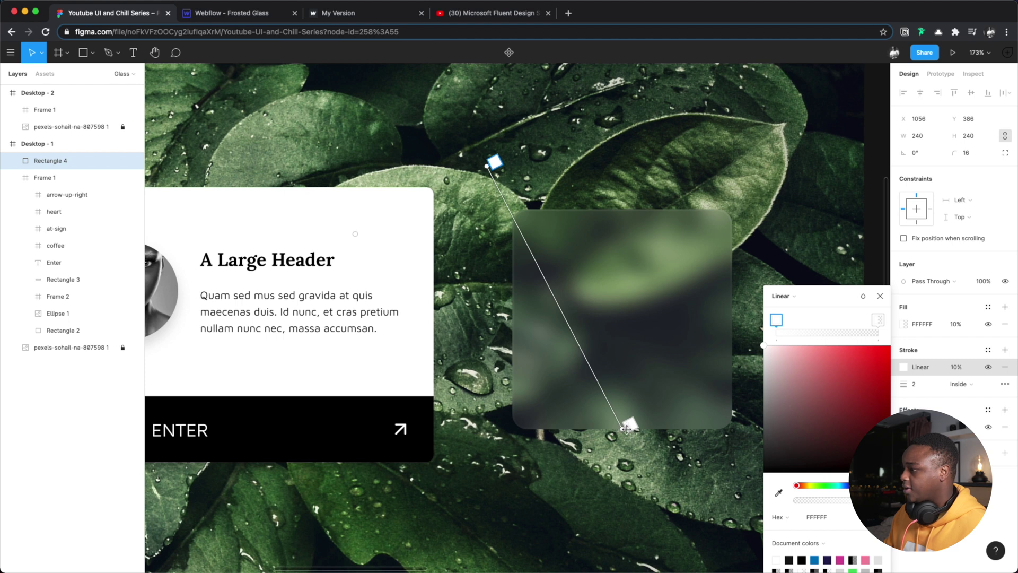
{"action": "mouse_move", "coordinate": [626, 428]}
{"action": "left_mouse_down"}
{"action": "mouse_move", "coordinate": [750, 423]}
{"action": "mouse_move", "coordinate": [755, 466]}
{"action": "left_mouse_up"}
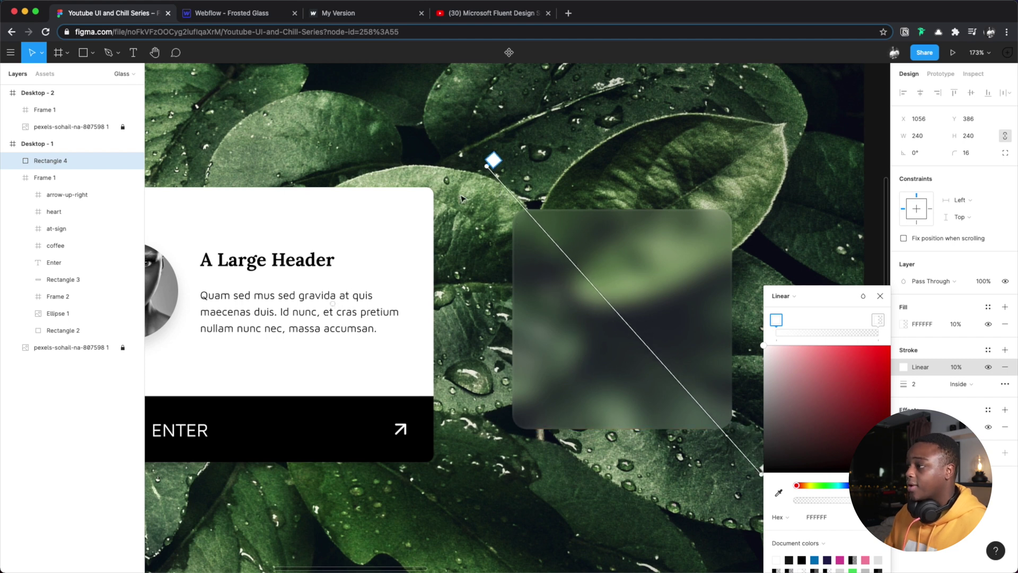
{"action": "key", "text": "Escape"}
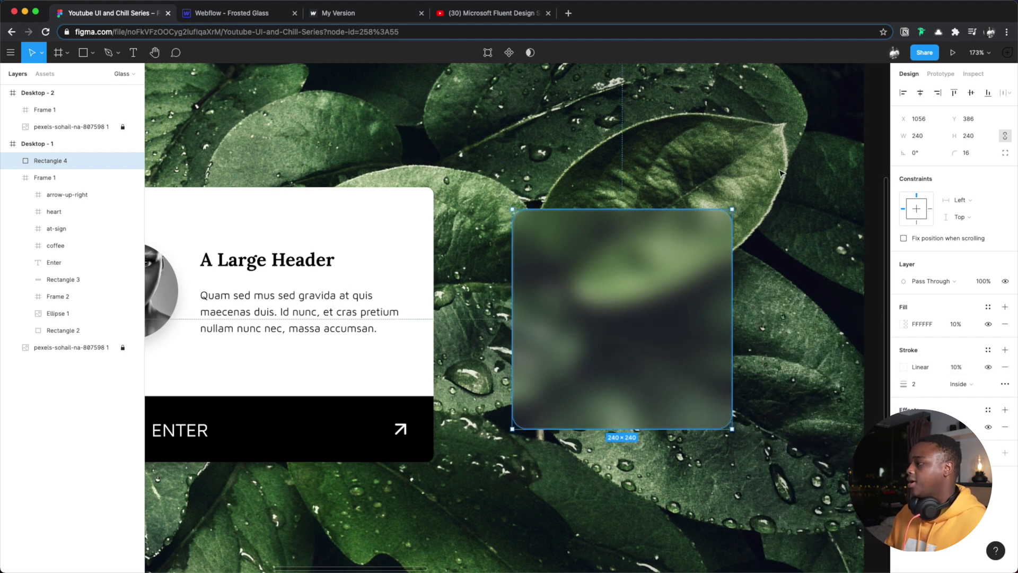
{"action": "left_click", "coordinate": [790, 225]}
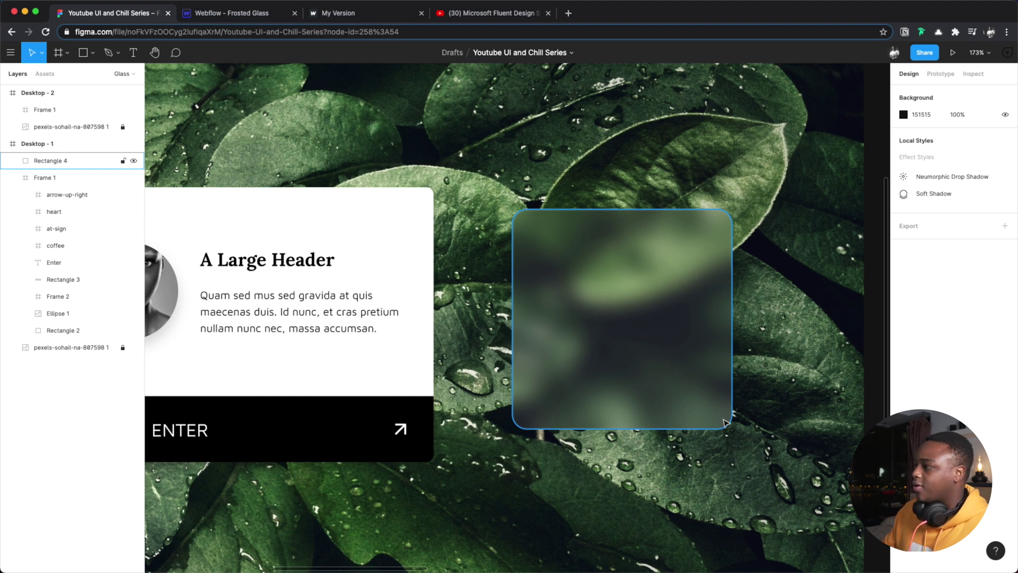
- Delete the frosted rectangle from the card design
{"action": "left_click", "coordinate": [789, 415]}
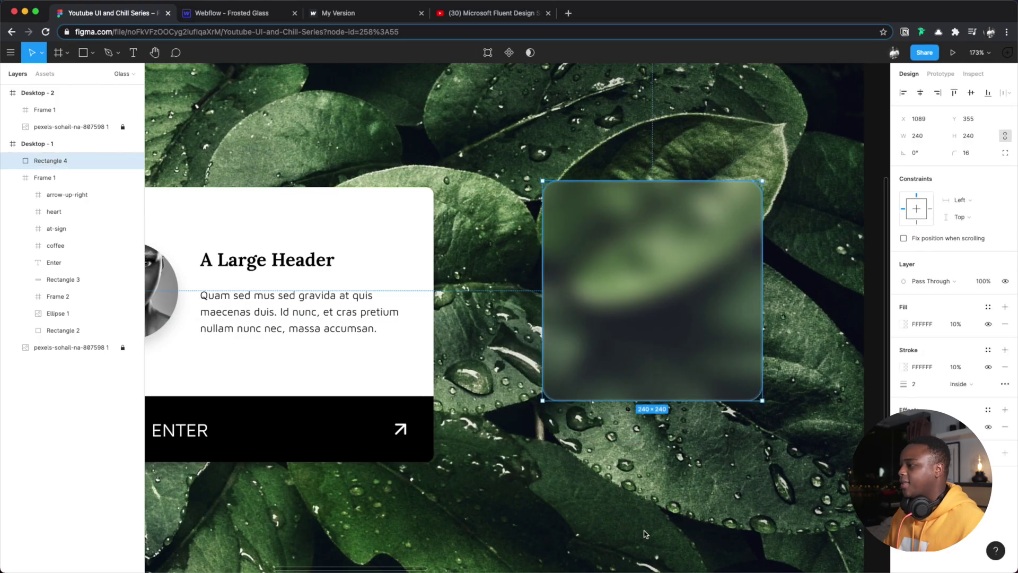
{"action": "key", "text": "Escape"}
{"action": "left_click", "coordinate": [615, 361]}
{"action": "key", "text": "Delete"}
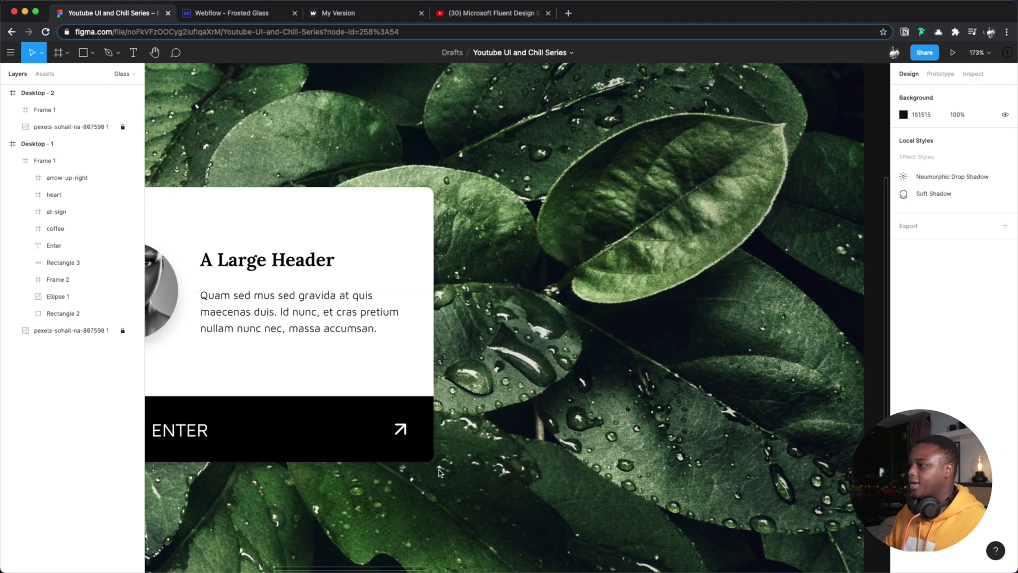
- Zoom out to check the whole card frame, then switch to the Webflow lemon card
{"action": "scroll", "coordinate": [565, 361], "scroll_direction": "left", "scroll_amount": 10}
{"action": "left_click", "coordinate": [498, 401]}
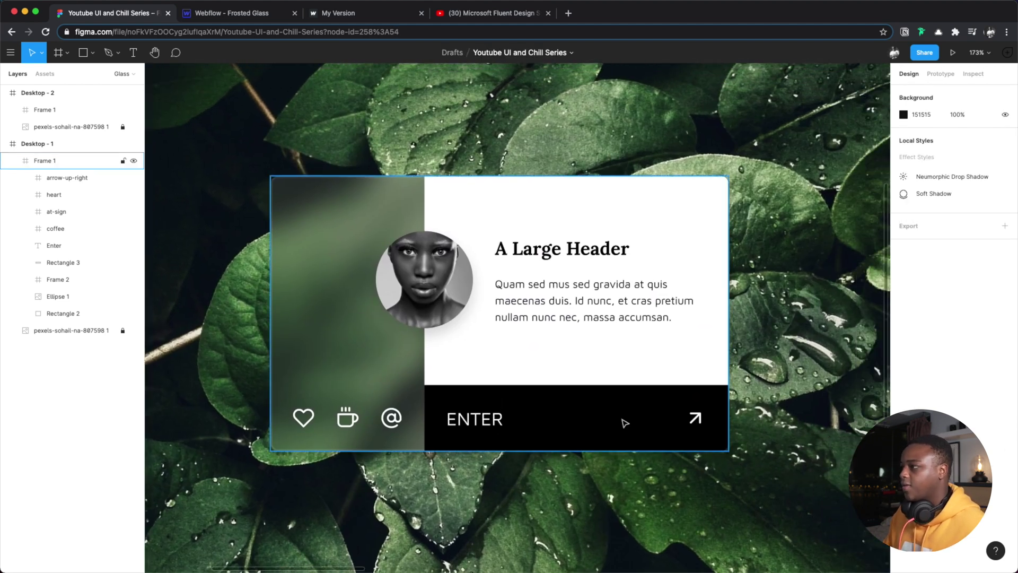
{"action": "key", "text": "Escape"}
{"action": "scroll", "coordinate": [662, 403], "scroll_direction": "down", "scroll_amount": 2}
{"action": "scroll", "coordinate": [697, 380], "scroll_direction": "right", "scroll_amount": 1}
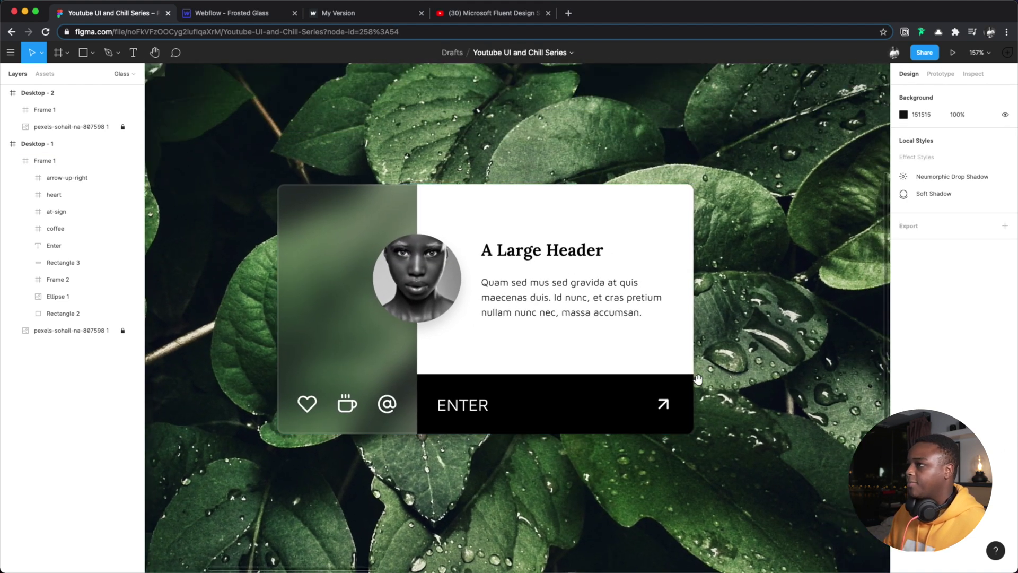
{"action": "scroll", "coordinate": [698, 379], "scroll_direction": "up", "scroll_amount": 2}
{"action": "left_click", "coordinate": [601, 339]}
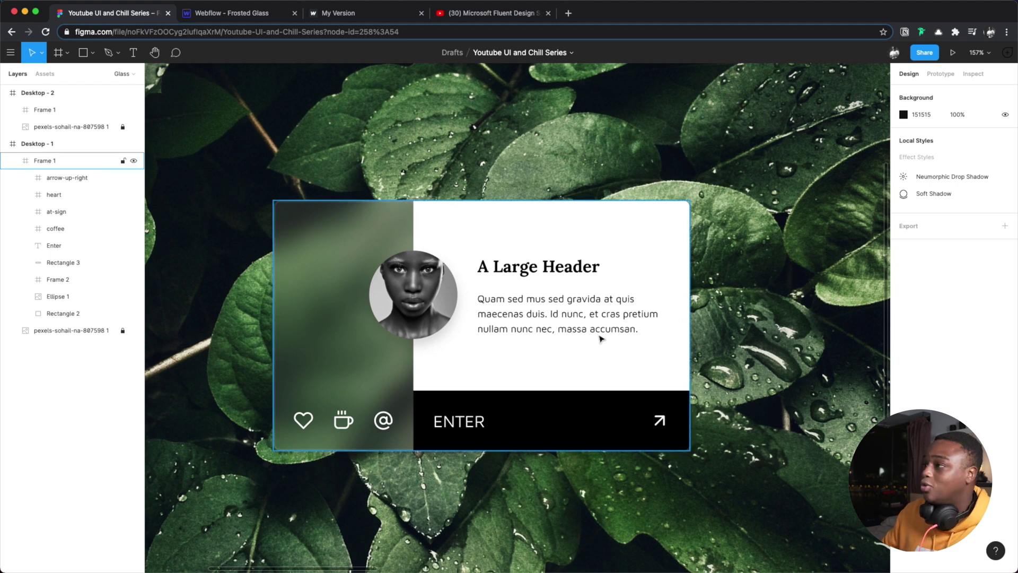
{"action": "left_click", "coordinate": [249, 12]}
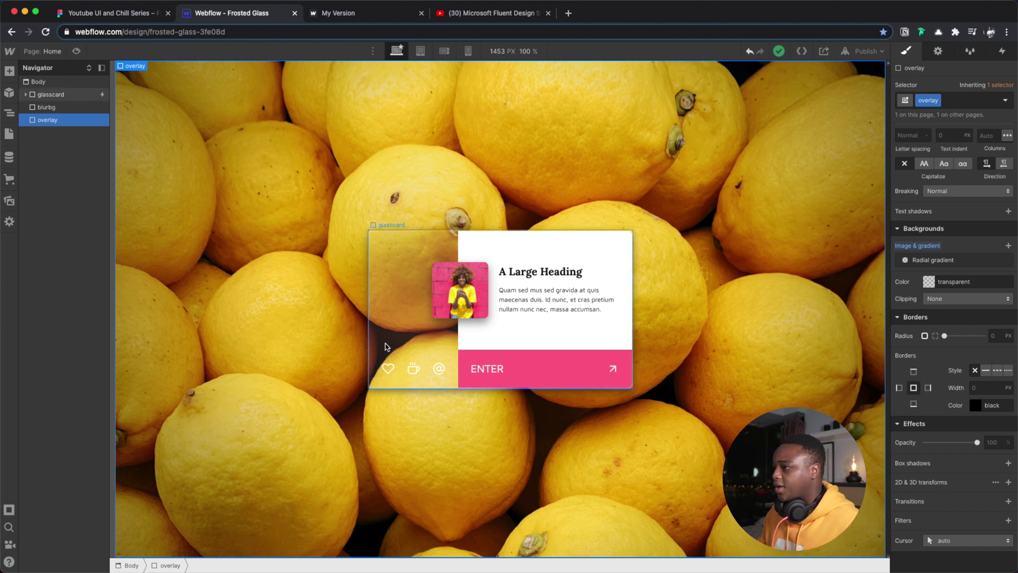
{"action": "left_click", "coordinate": [54, 109]}
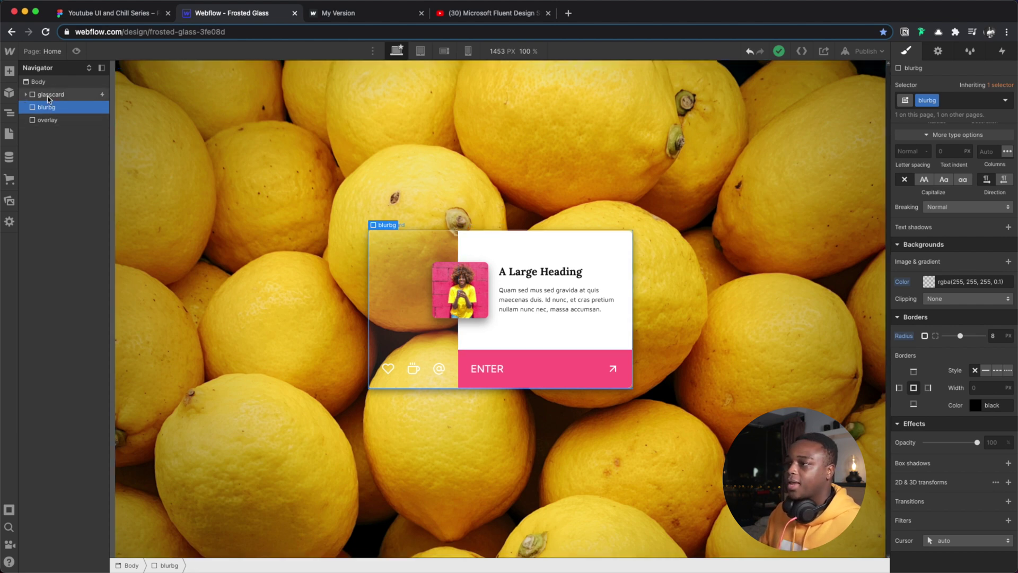
{"action": "left_click", "coordinate": [49, 96]}
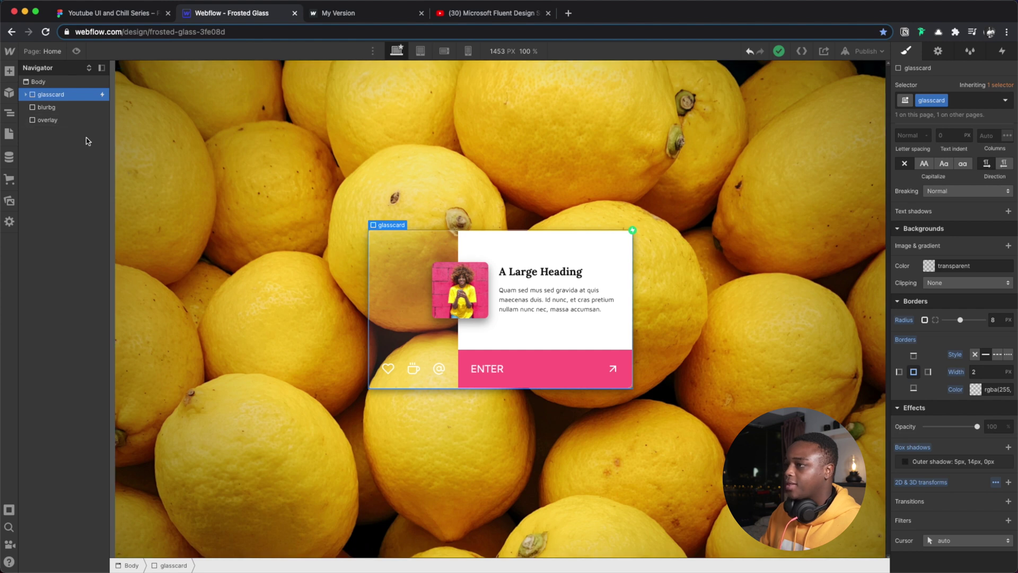
{"action": "left_click", "coordinate": [42, 108]}
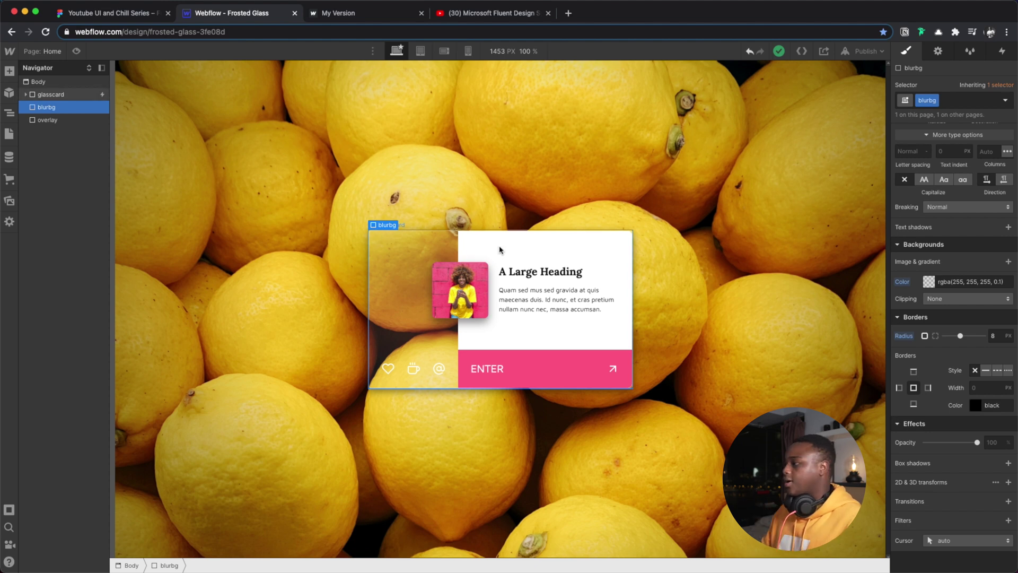
{"action": "scroll", "coordinate": [974, 229], "scroll_direction": "up", "scroll_amount": 10}
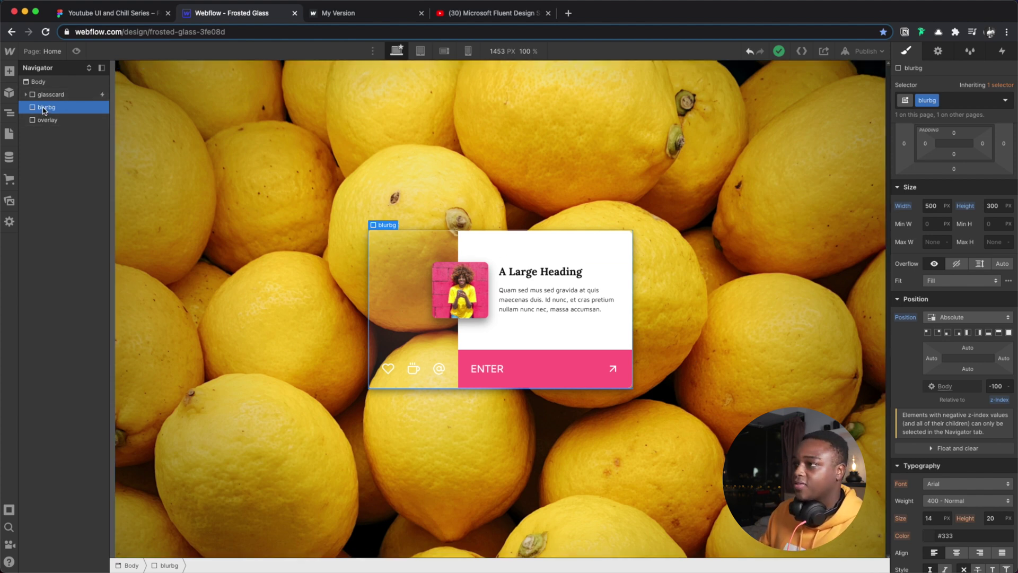
{"action": "left_click", "coordinate": [9, 135]}
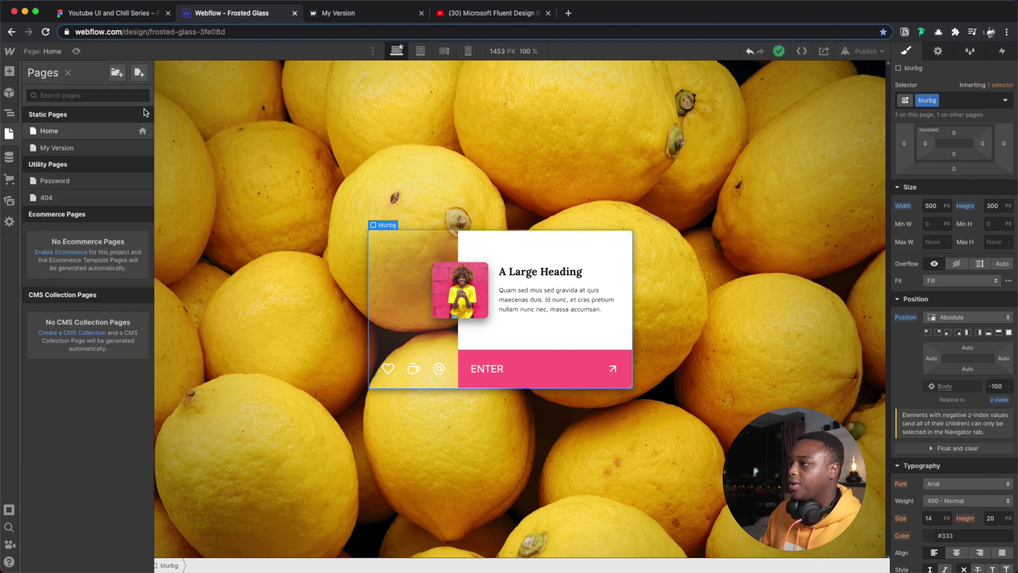
{"action": "left_click", "coordinate": [143, 131]}
{"action": "scroll", "coordinate": [320, 317], "scroll_direction": "down", "scroll_amount": 15}
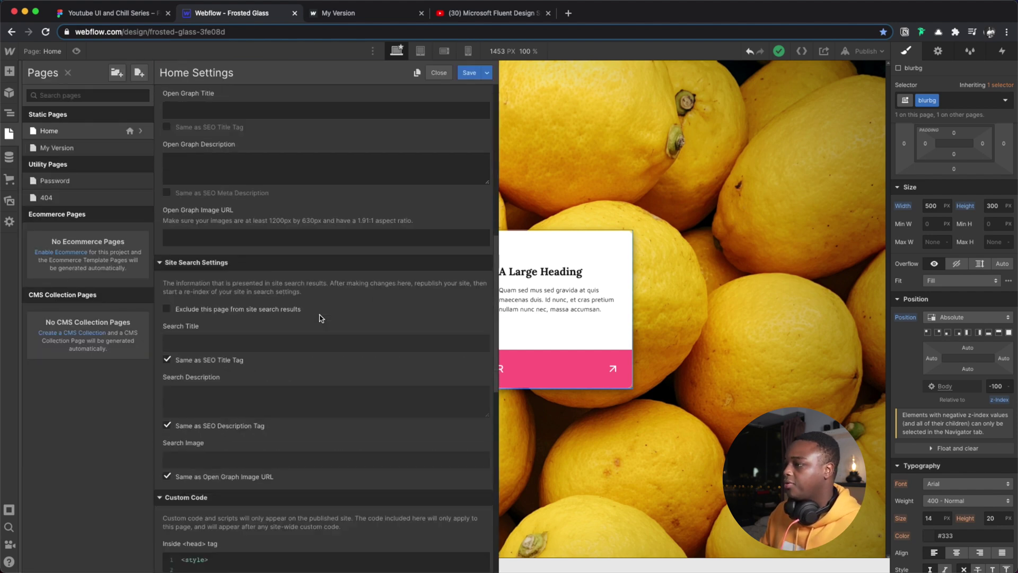
{"action": "scroll", "coordinate": [321, 317], "scroll_direction": "up", "scroll_amount": 2}
{"action": "left_click_drag", "start_coordinate": [210, 335], "coordinate": [203, 302]}
{"action": "left_click", "coordinate": [198, 303]}
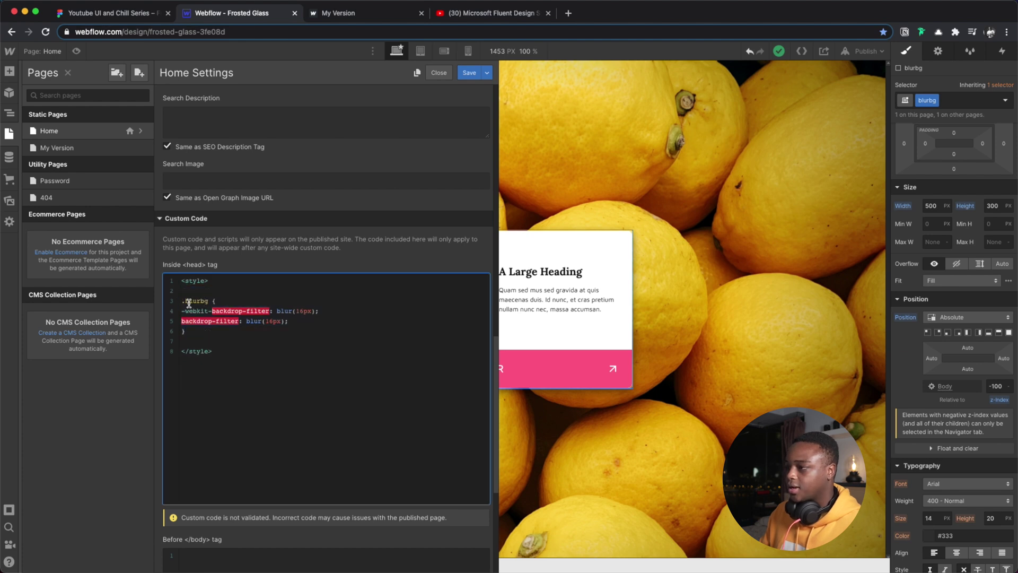
{"action": "left_click", "coordinate": [174, 313], "text": "shift"}
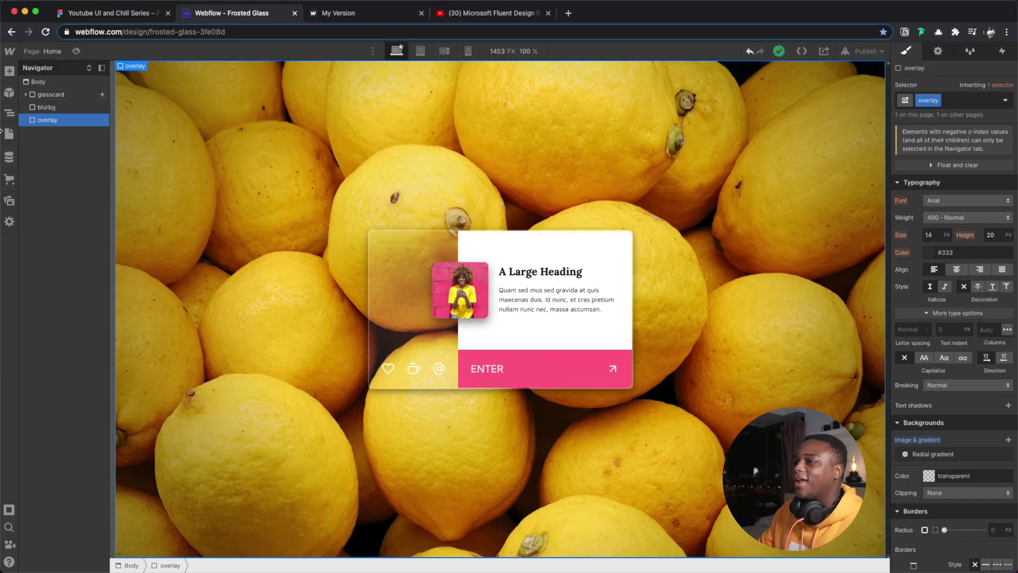
{"action": "left_click", "coordinate": [9, 134]}
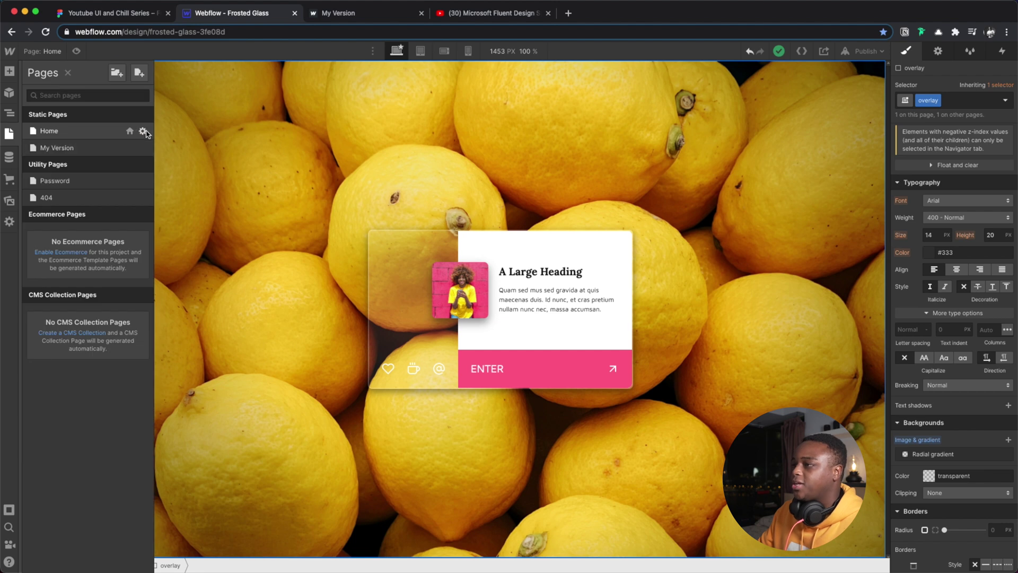
{"action": "left_click", "coordinate": [143, 131]}
{"action": "scroll", "coordinate": [303, 340], "scroll_direction": "down", "scroll_amount": 15}
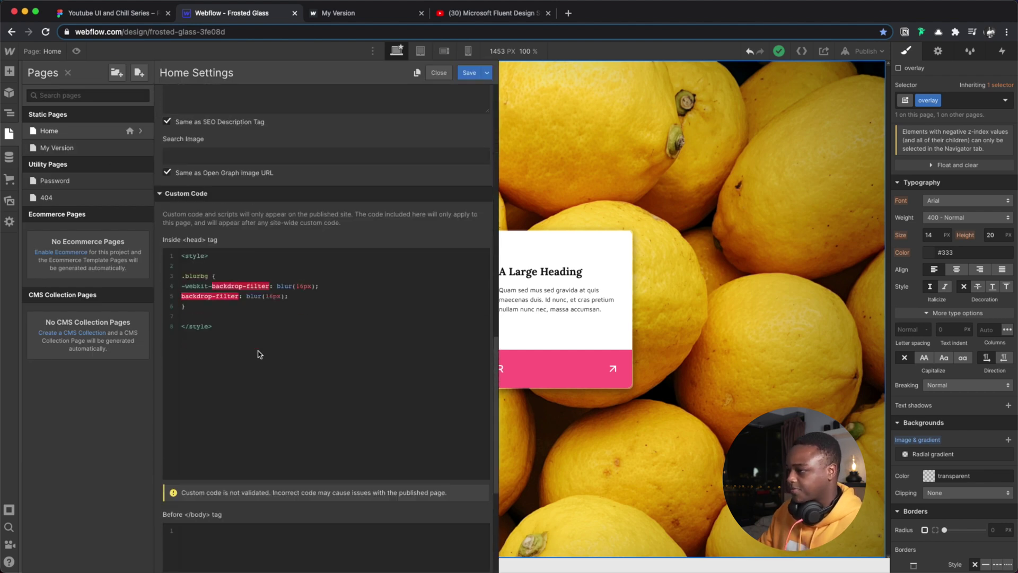
{"action": "scroll", "coordinate": [260, 354], "scroll_direction": "down", "scroll_amount": 1}
{"action": "left_click", "coordinate": [266, 364]}
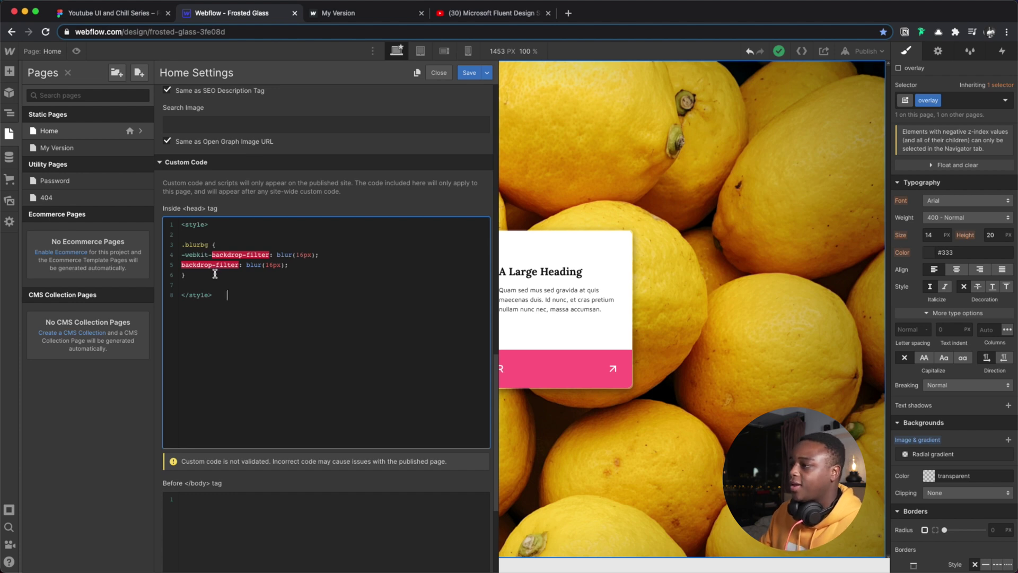
{"action": "left_click_drag", "start_coordinate": [214, 273], "coordinate": [181, 248]}
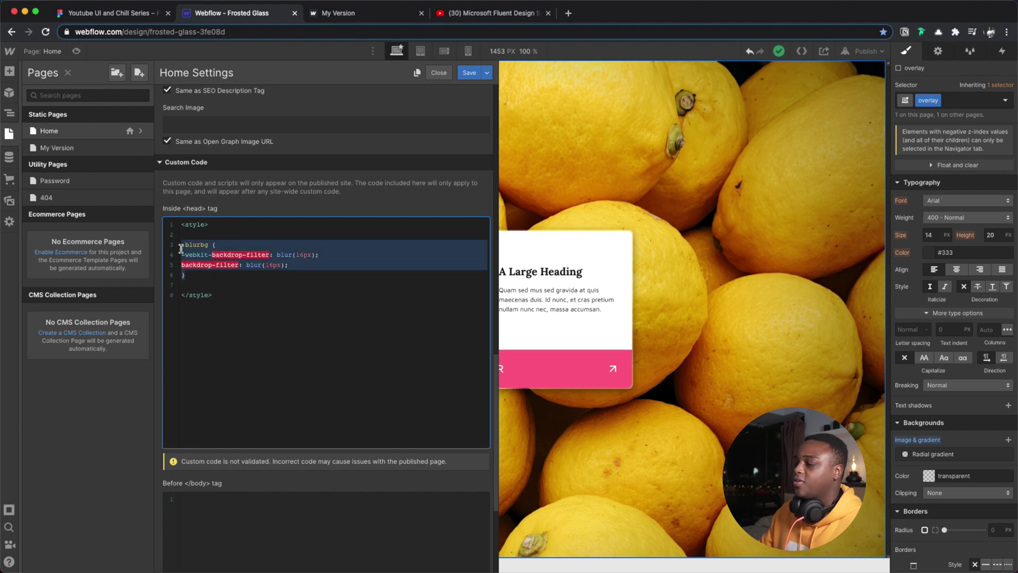
{"action": "left_click", "coordinate": [319, 268]}
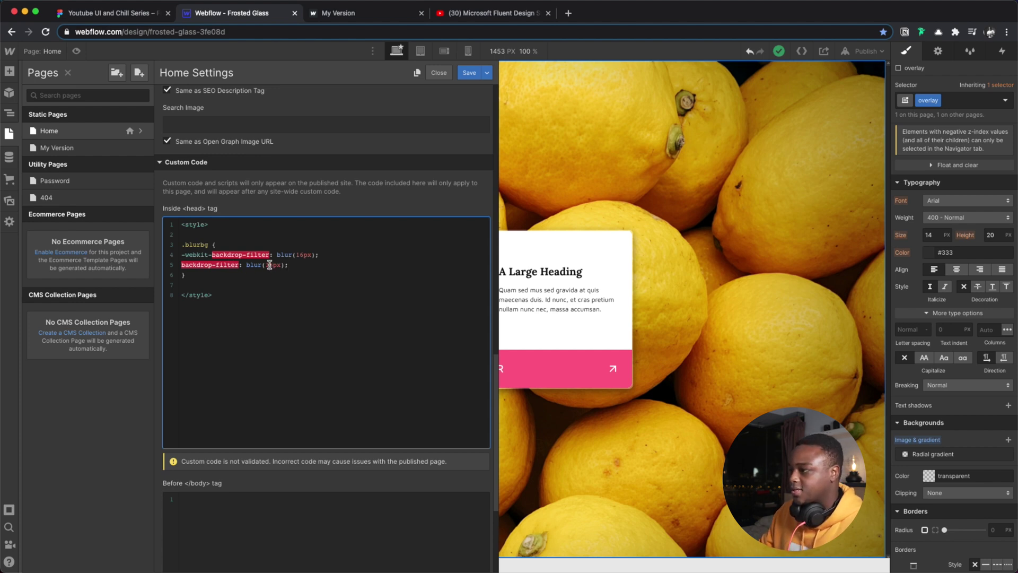
{"action": "left_click", "coordinate": [468, 75]}
{"action": "key", "text": "z"}
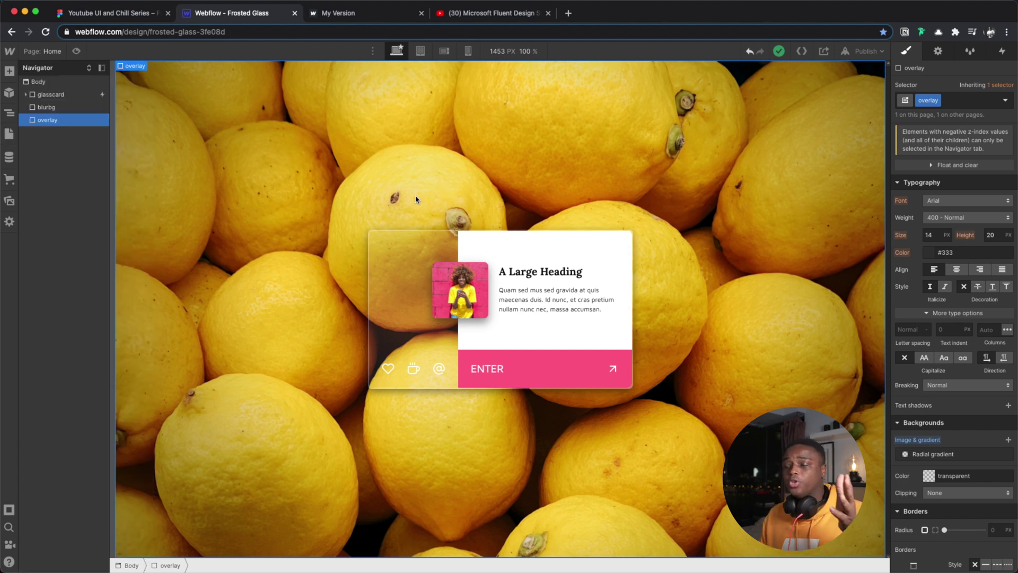
{"action": "left_click", "coordinate": [53, 108]}
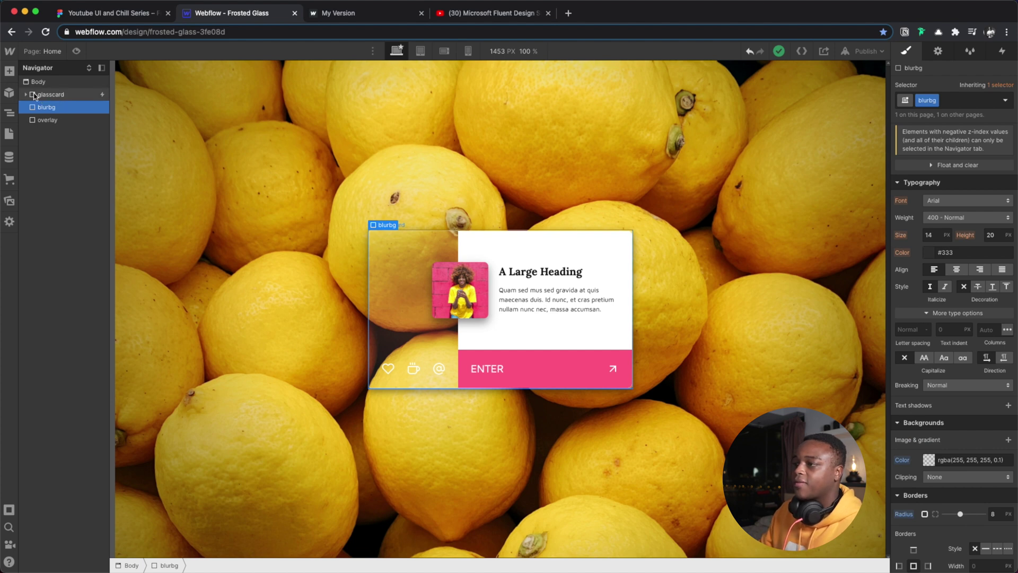
{"action": "left_click", "coordinate": [49, 95]}
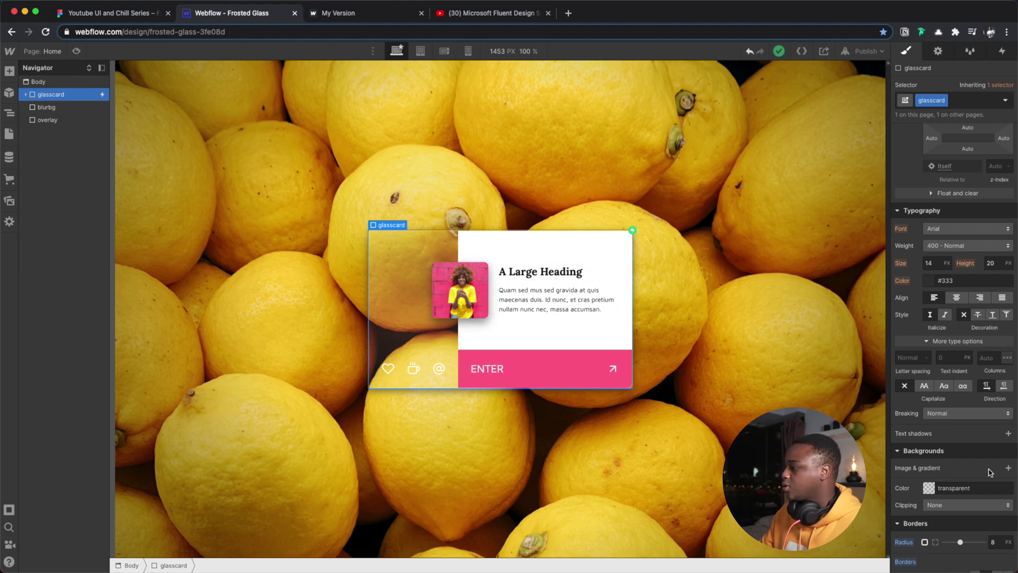
{"action": "scroll", "coordinate": [988, 469], "scroll_direction": "down", "scroll_amount": 5}
{"action": "left_click", "coordinate": [996, 482]}
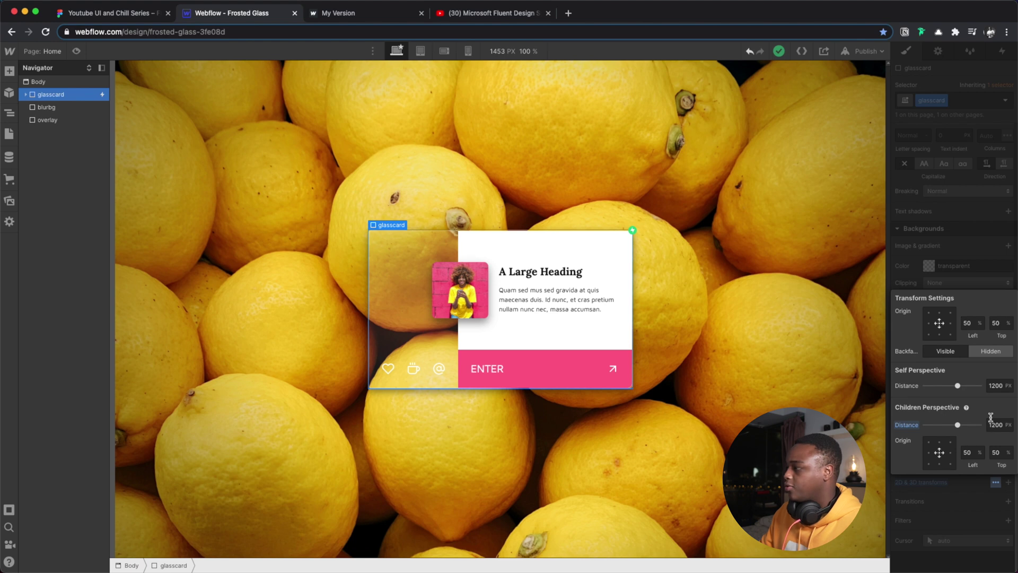
{"action": "left_click", "coordinate": [440, 355]}
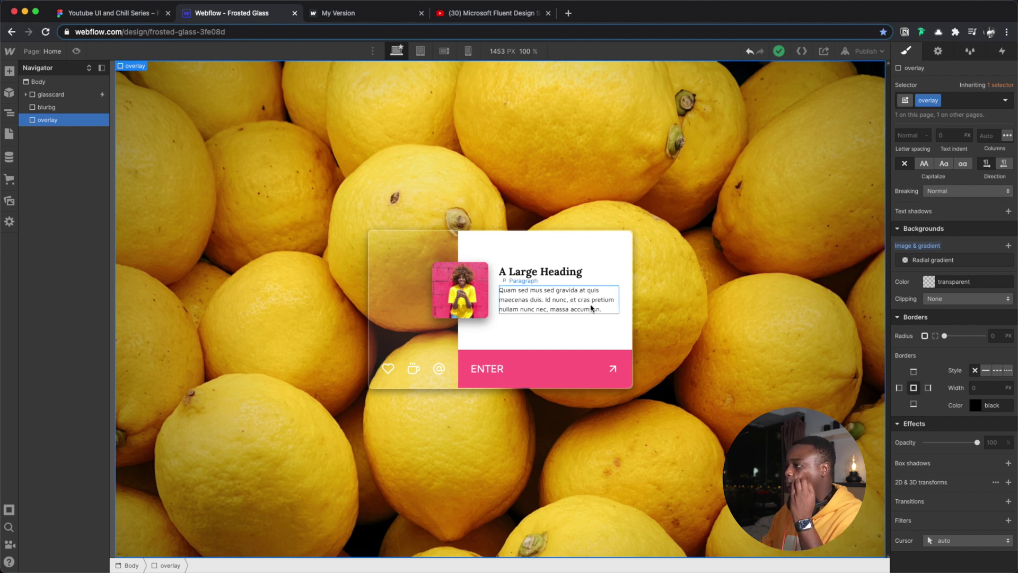
{"action": "left_click", "coordinate": [607, 249]}
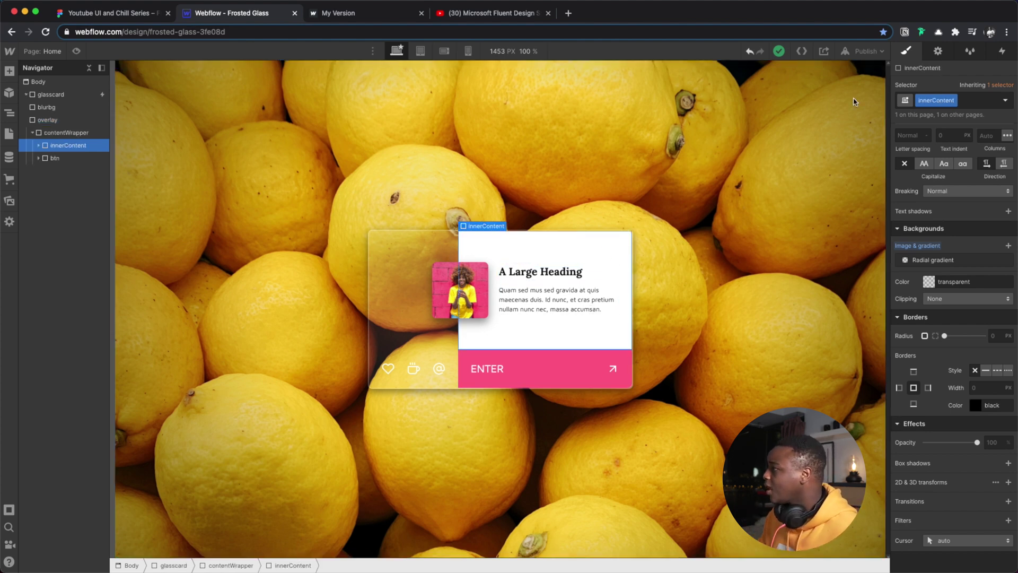
- Review glasscard's mouse-move trigger and its Rotate on Mouseover animation in Interactions
{"action": "left_click", "coordinate": [1002, 55]}
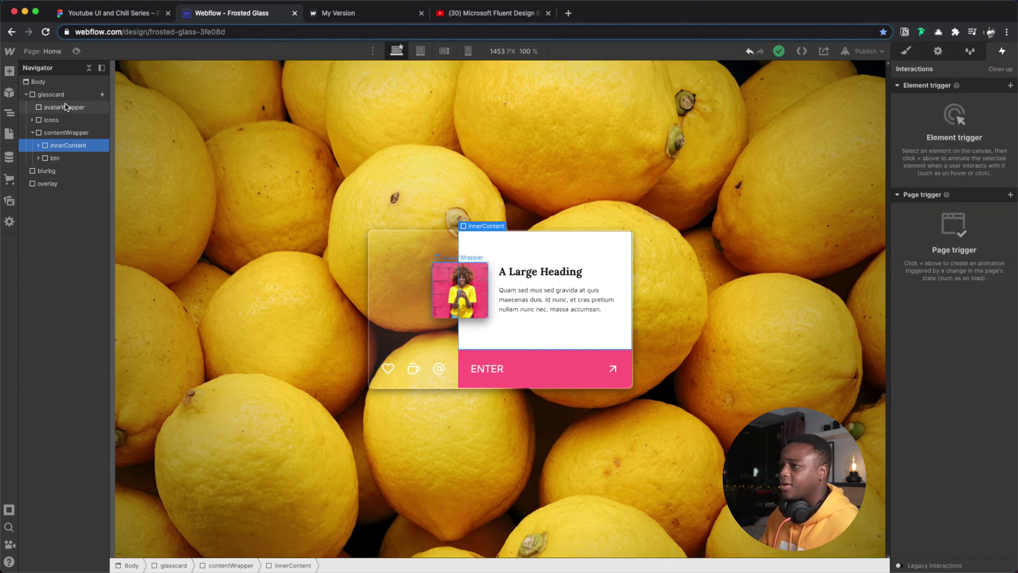
{"action": "left_click", "coordinate": [102, 95]}
{"action": "left_click", "coordinate": [949, 106]}
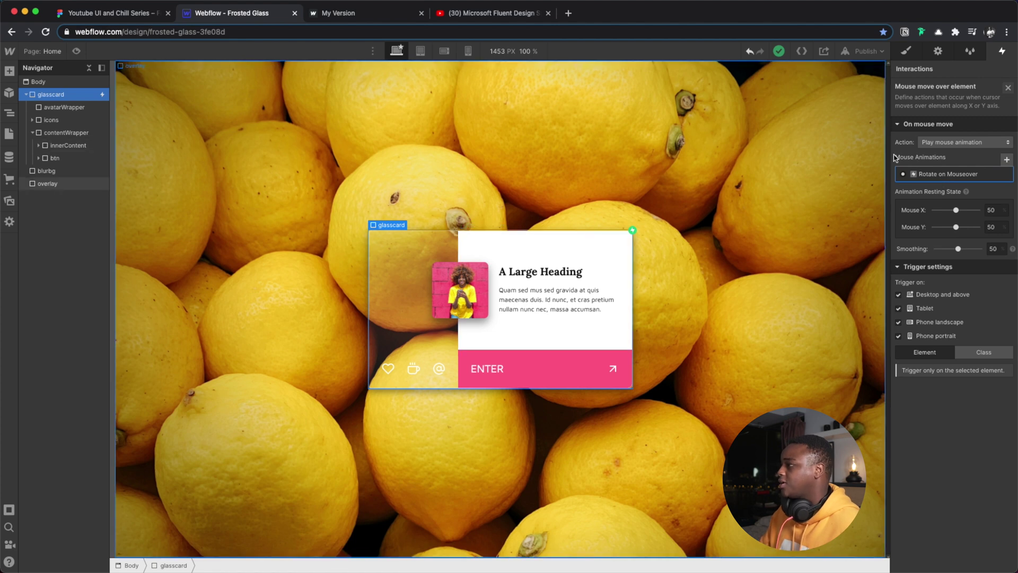
{"action": "left_click", "coordinate": [955, 174]}
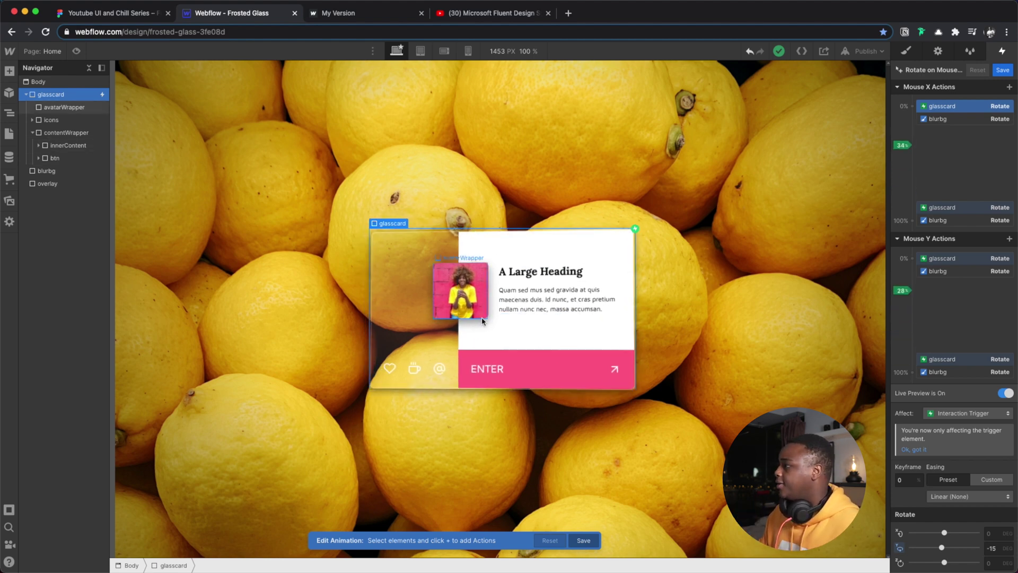
{"action": "left_click", "coordinate": [999, 70]}
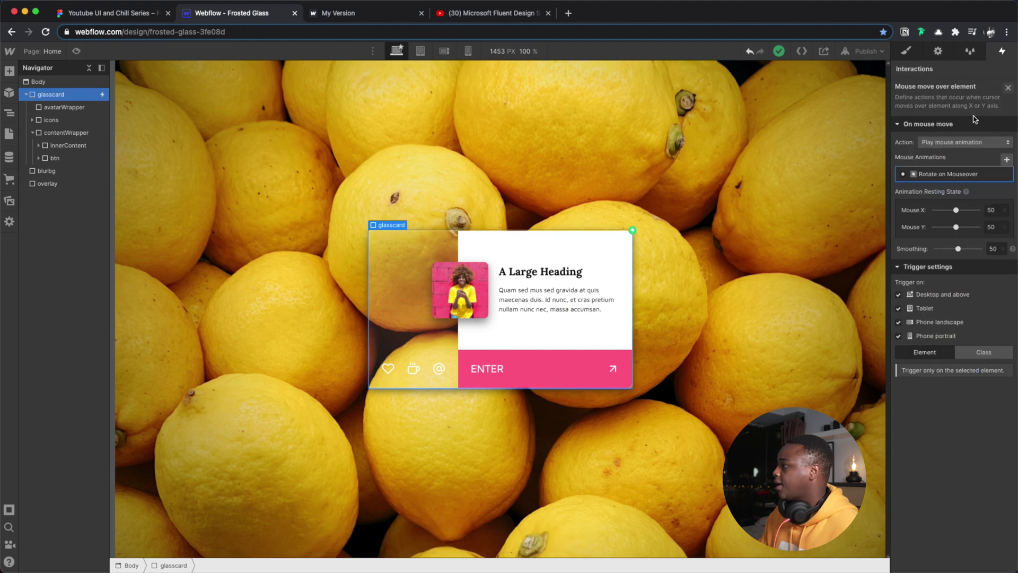
- Review the mouse hover trigger's Card Hover IN animation, then close its editor
{"action": "left_click", "coordinate": [1008, 88]}
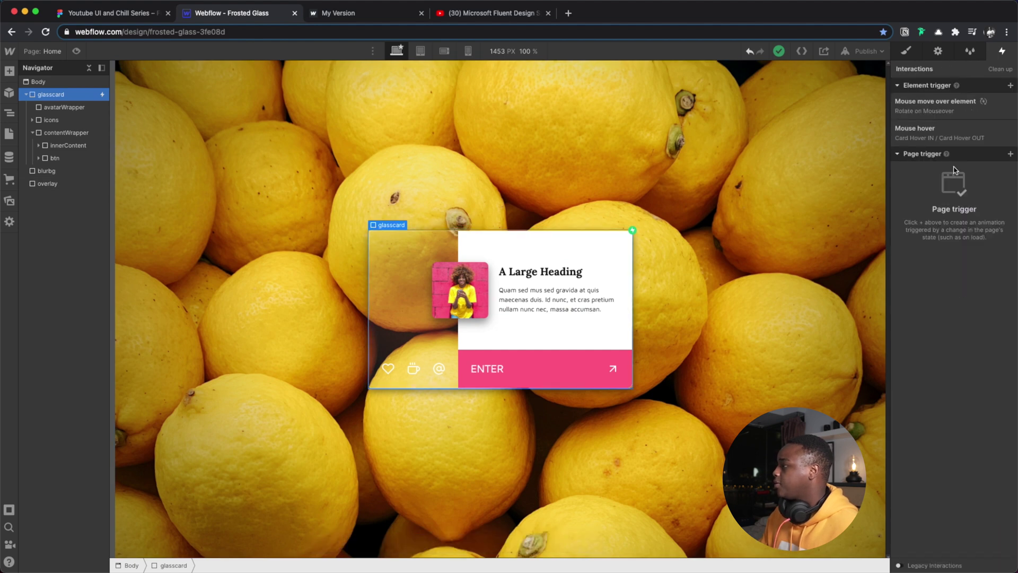
{"action": "left_click", "coordinate": [965, 135]}
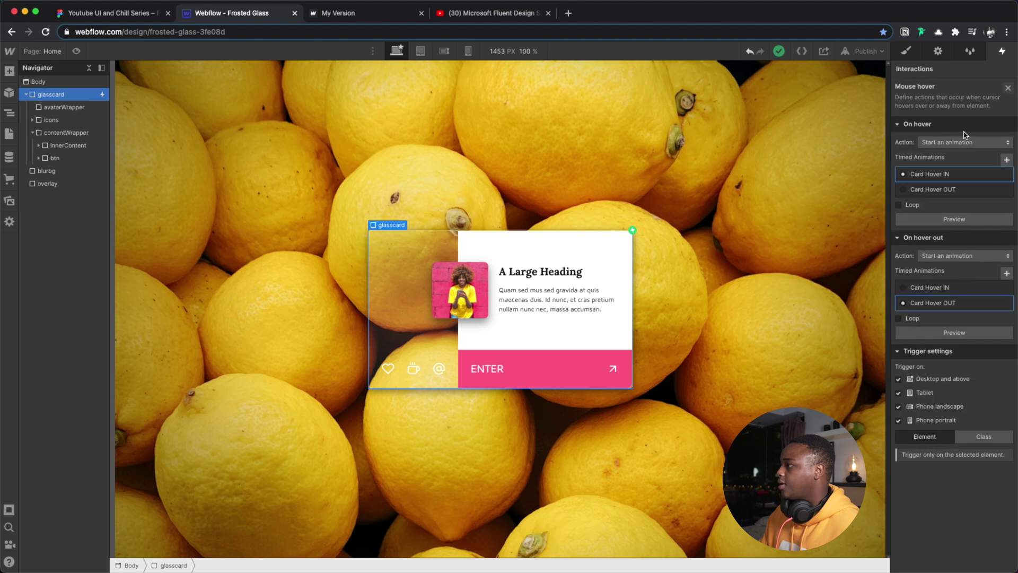
{"action": "left_click", "coordinate": [943, 180]}
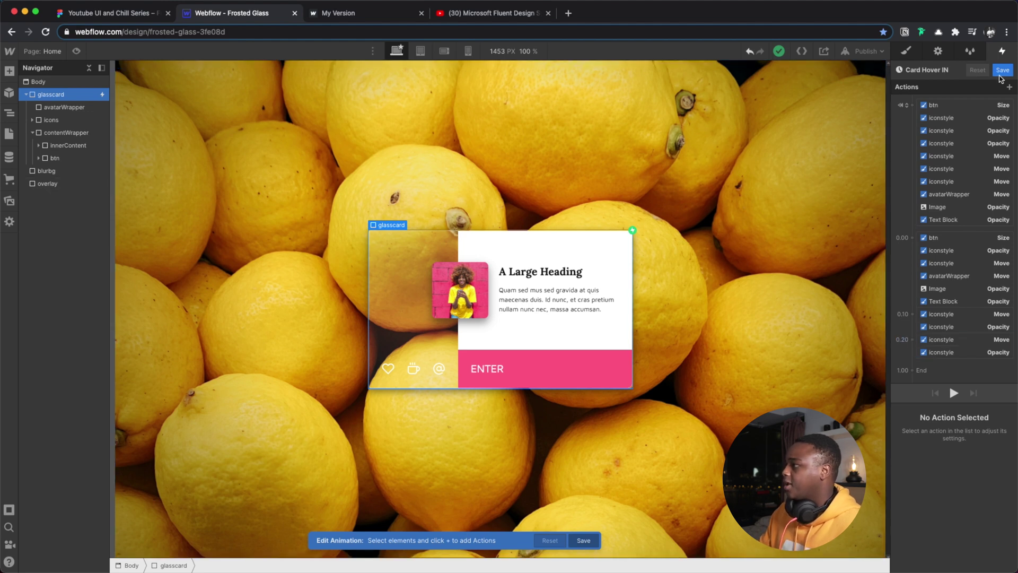
{"action": "left_click", "coordinate": [1002, 69]}
- Select the overlay element on the page
{"action": "left_click", "coordinate": [713, 355]}
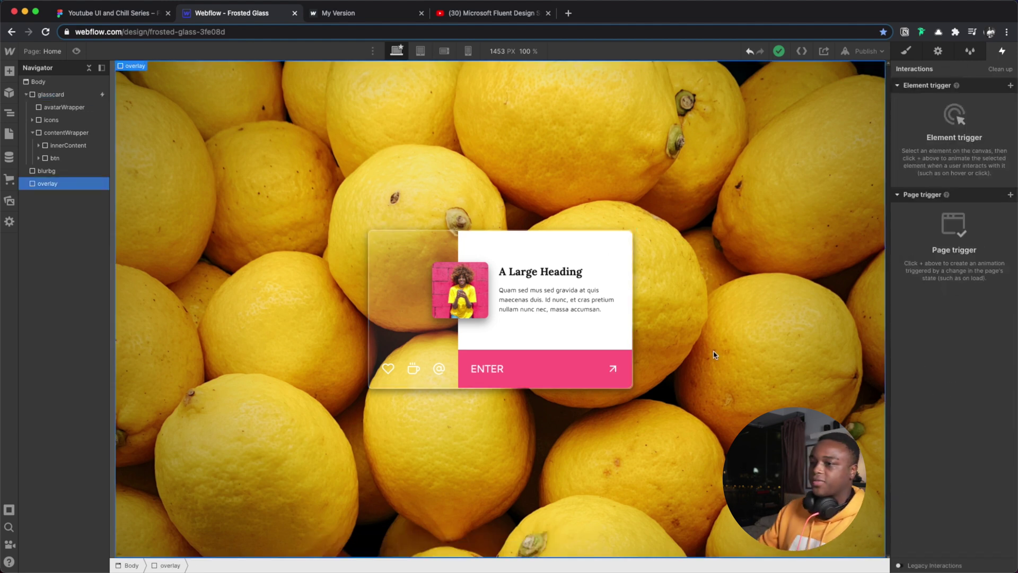